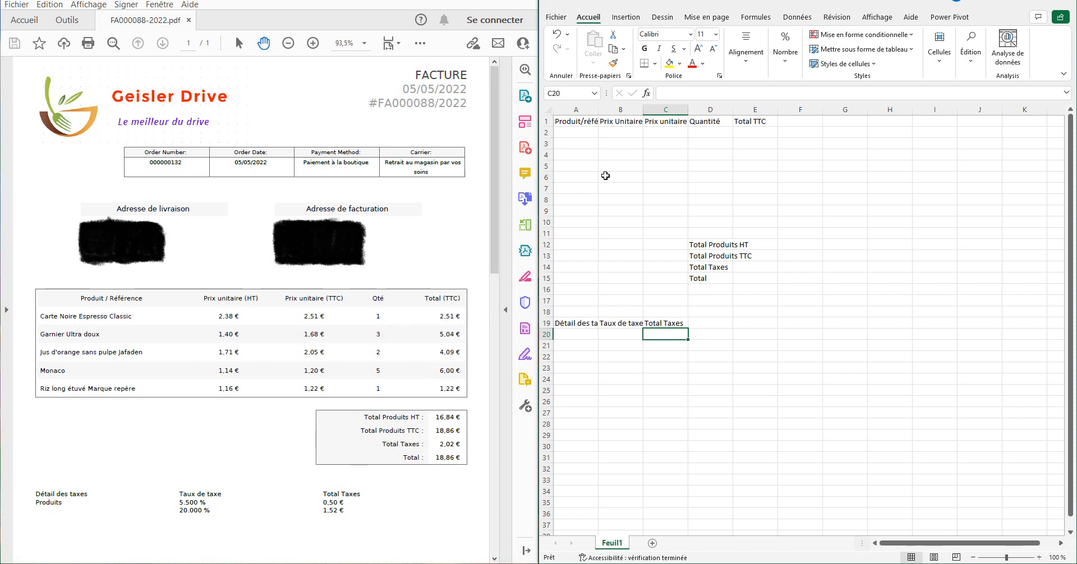
Widen columns A to E so that the headers and labels fit fully in their cells.
drag(598, 112, 934, 112)
drag(853, 110, 875, 110)
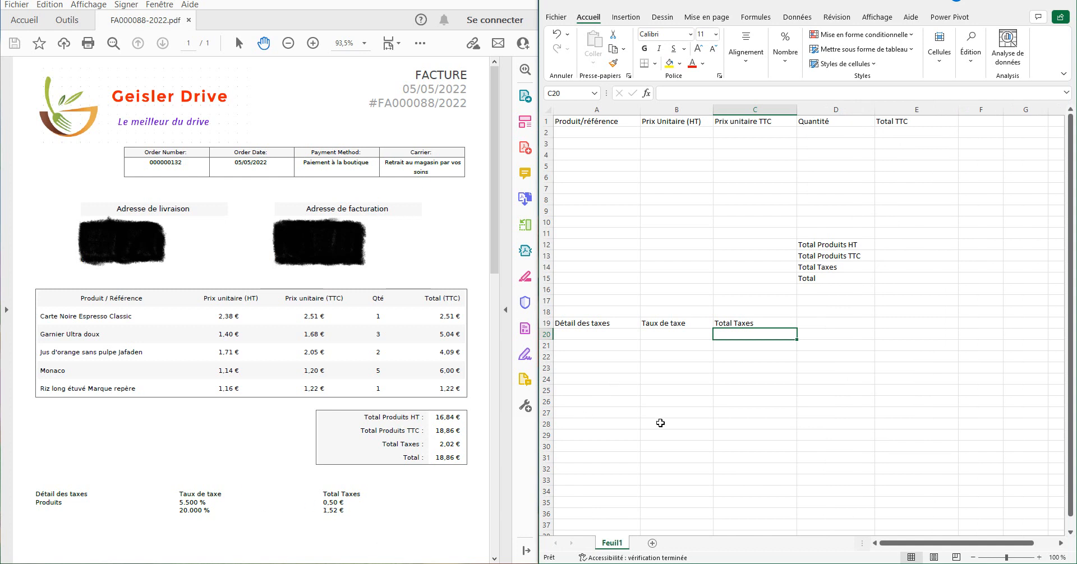
click(657, 335)
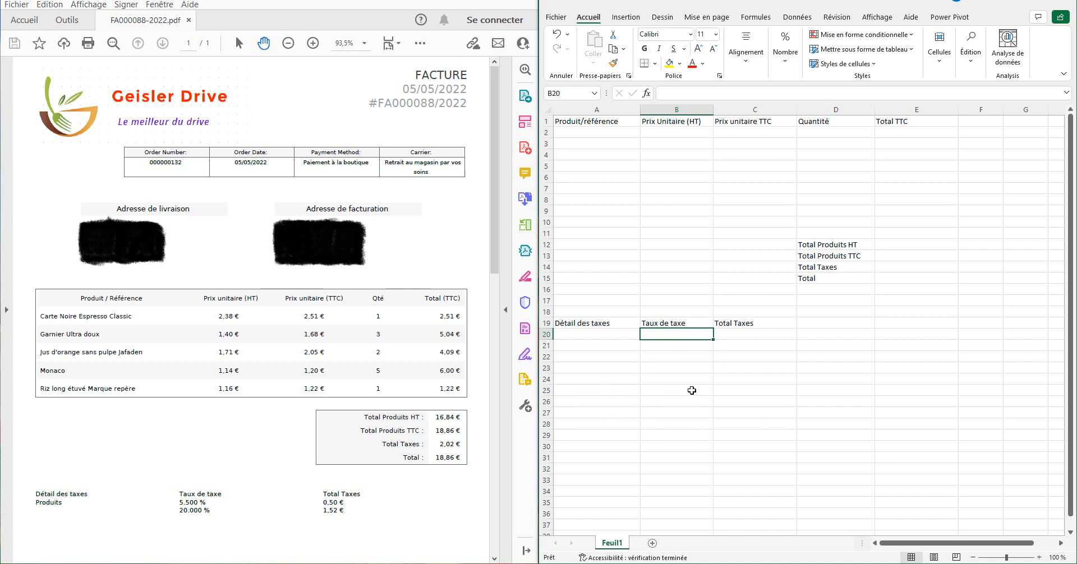
text(5,5)
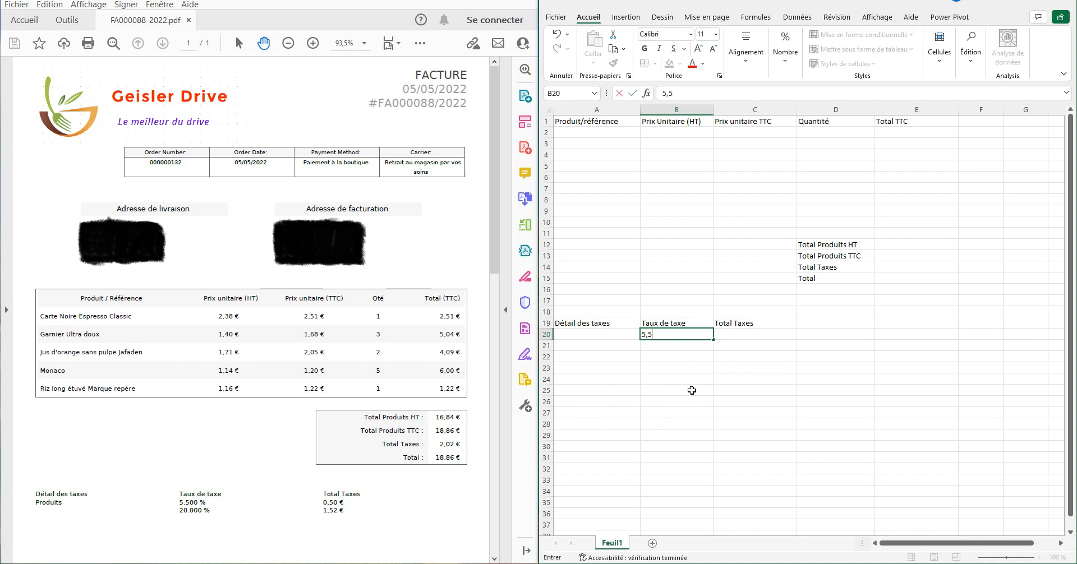
key(Return)
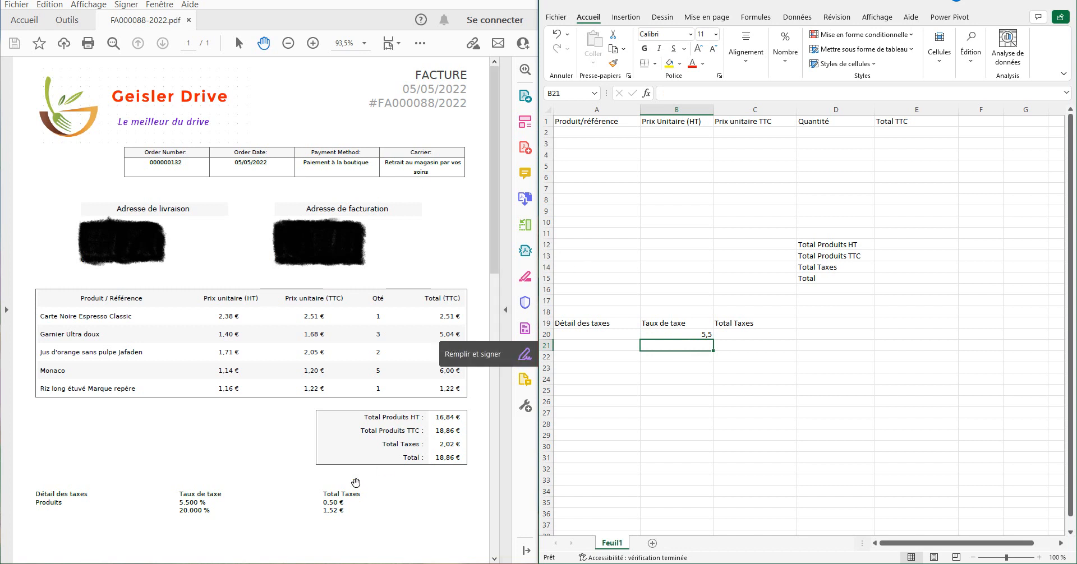
click(692, 336)
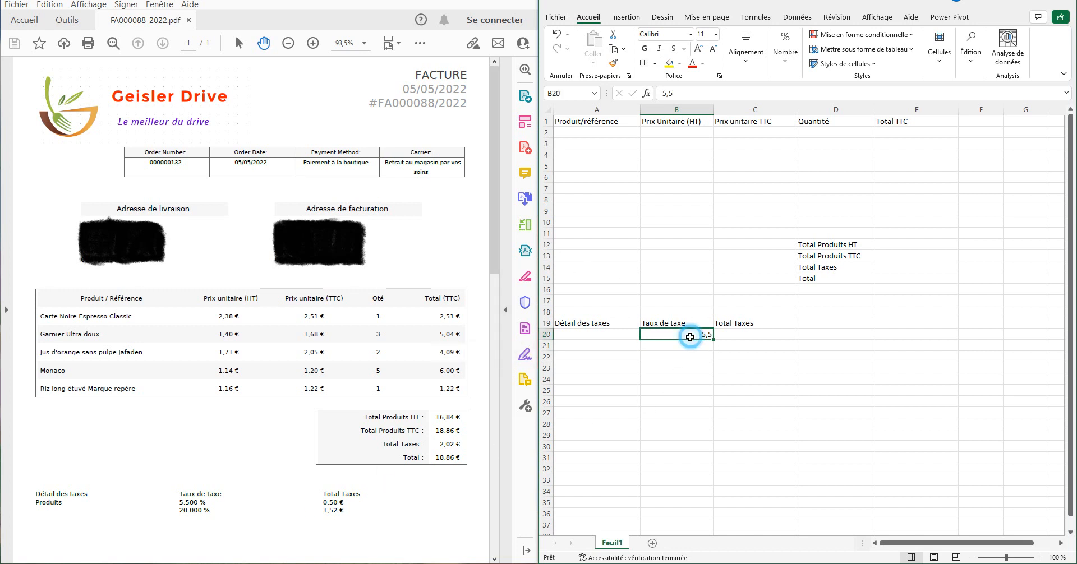
key(Delete)
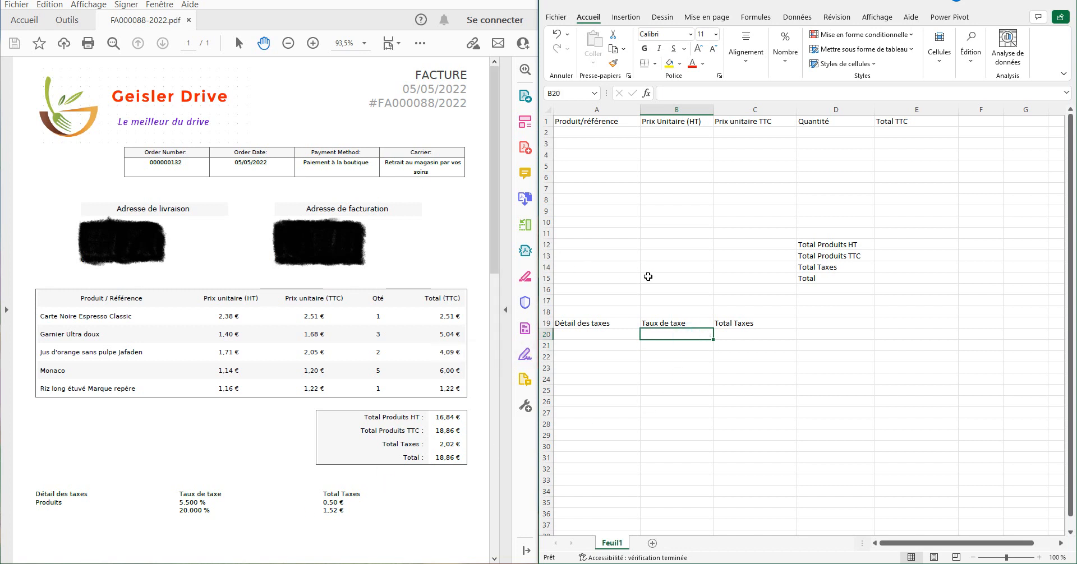
Format the tax rate cells B20:B21 as Pourcentage.
drag(673, 332, 678, 346)
right_click(679, 345)
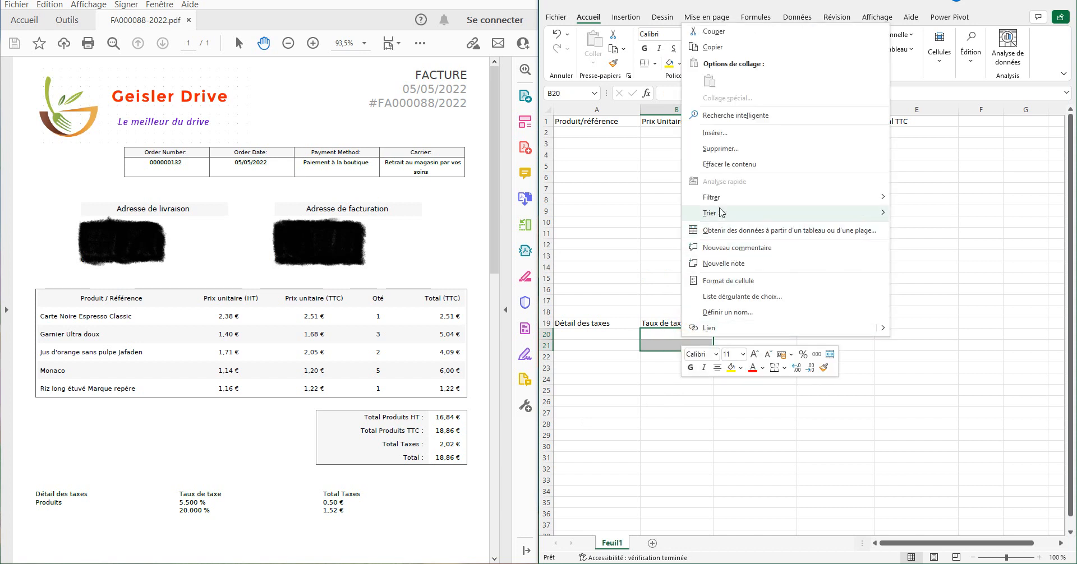
click(736, 279)
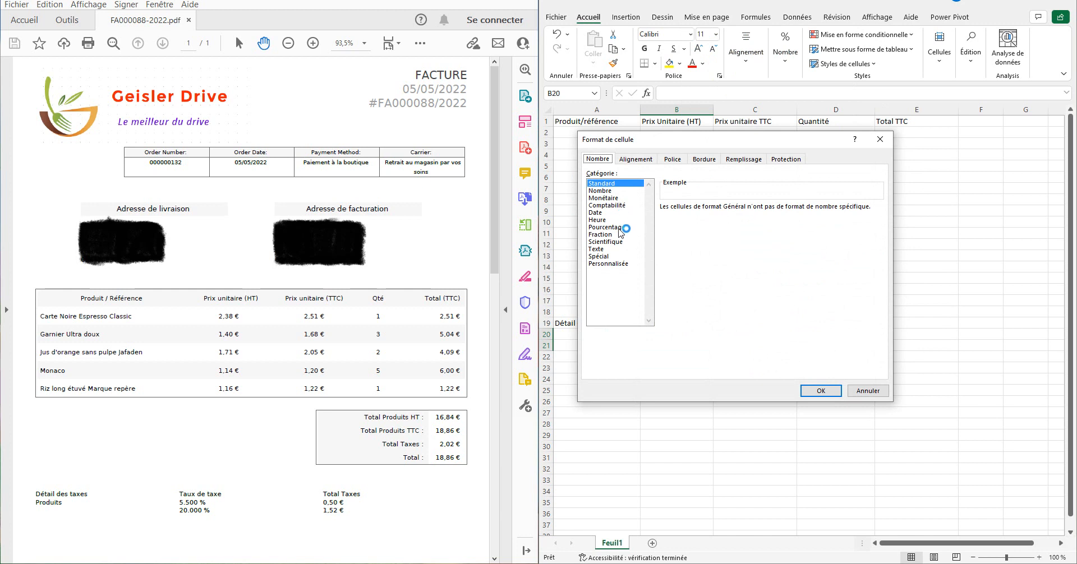
click(620, 230)
click(820, 391)
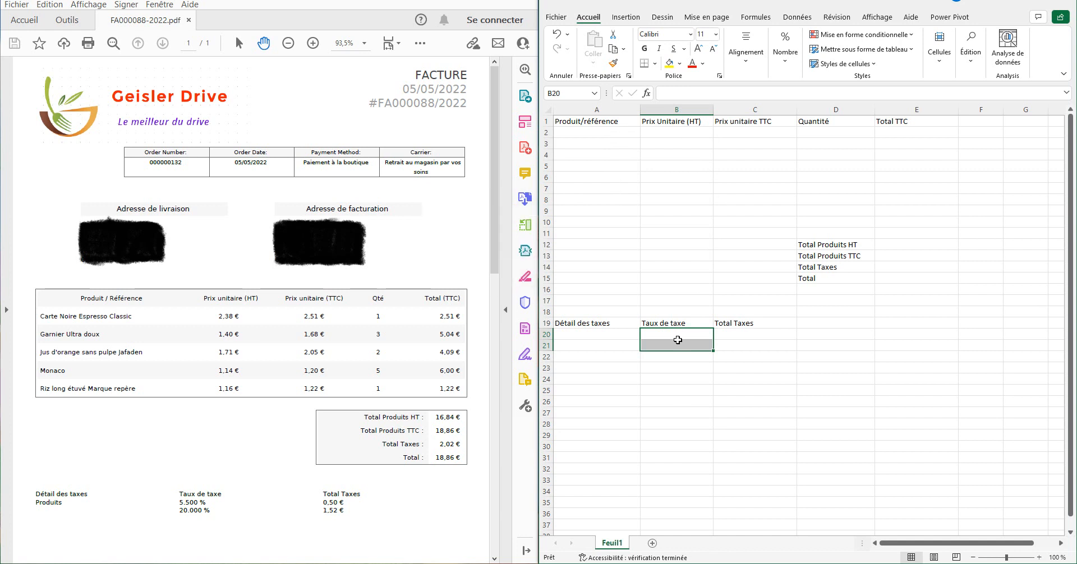
Apply the Monétaire number format to the unit price cells B2:C11.
drag(654, 135, 785, 229)
right_click(690, 143)
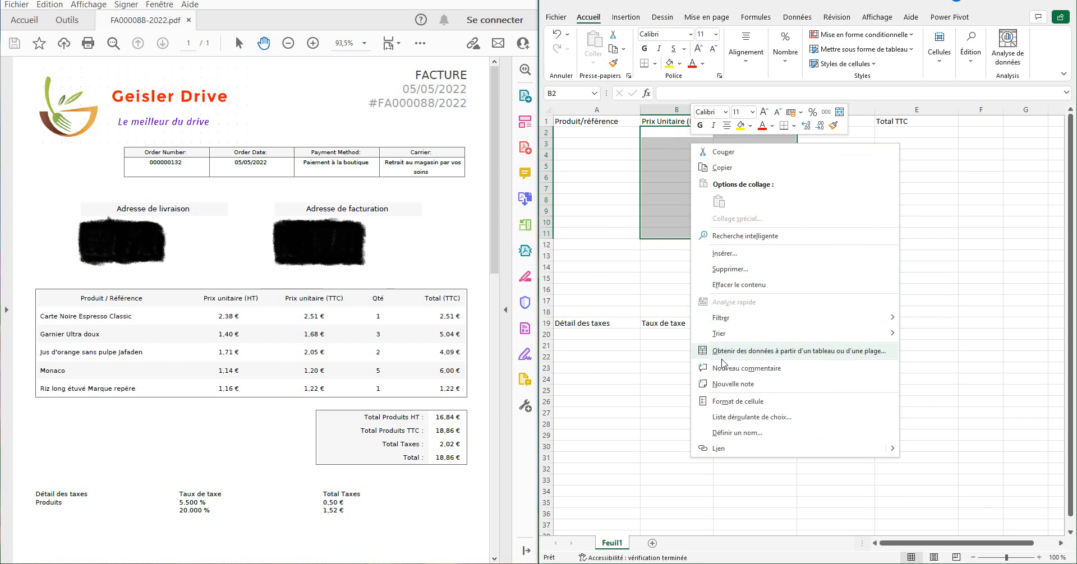
click(728, 402)
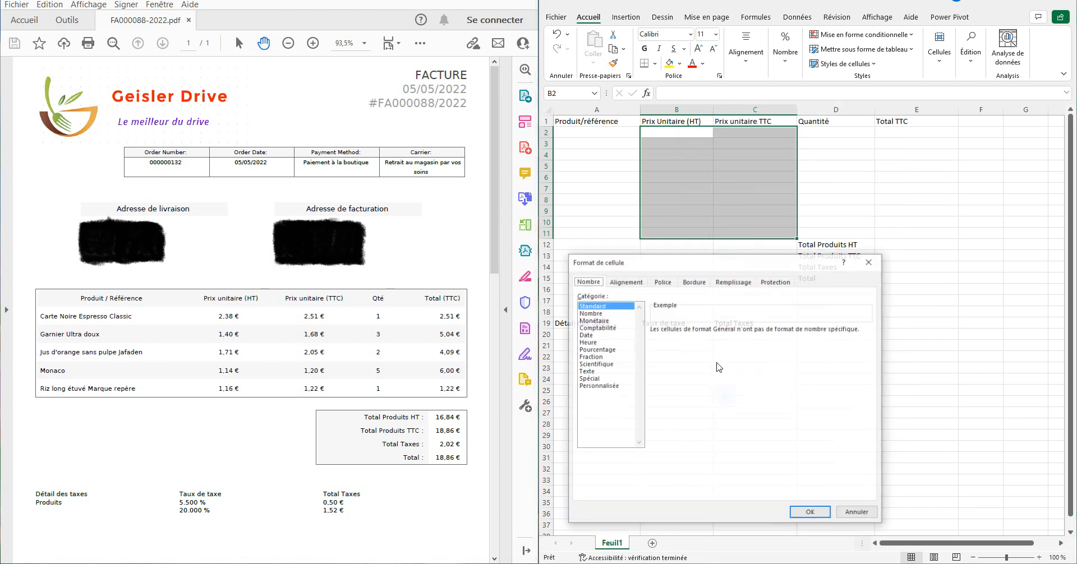
click(594, 321)
click(814, 513)
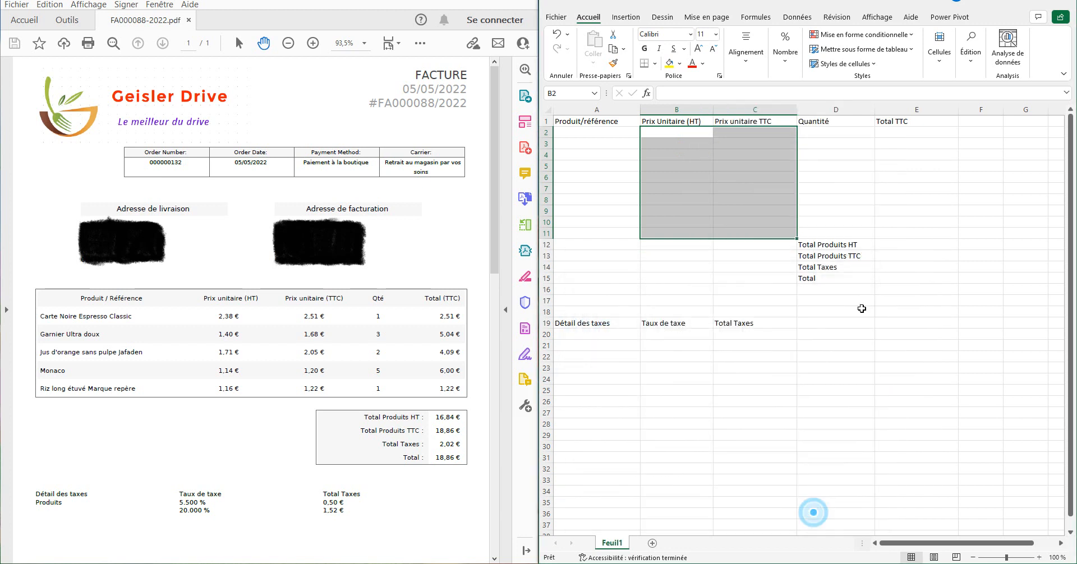
Apply the Monétaire number format to the Total TTC column and the totals cells, E2:E15.
drag(905, 133, 901, 279)
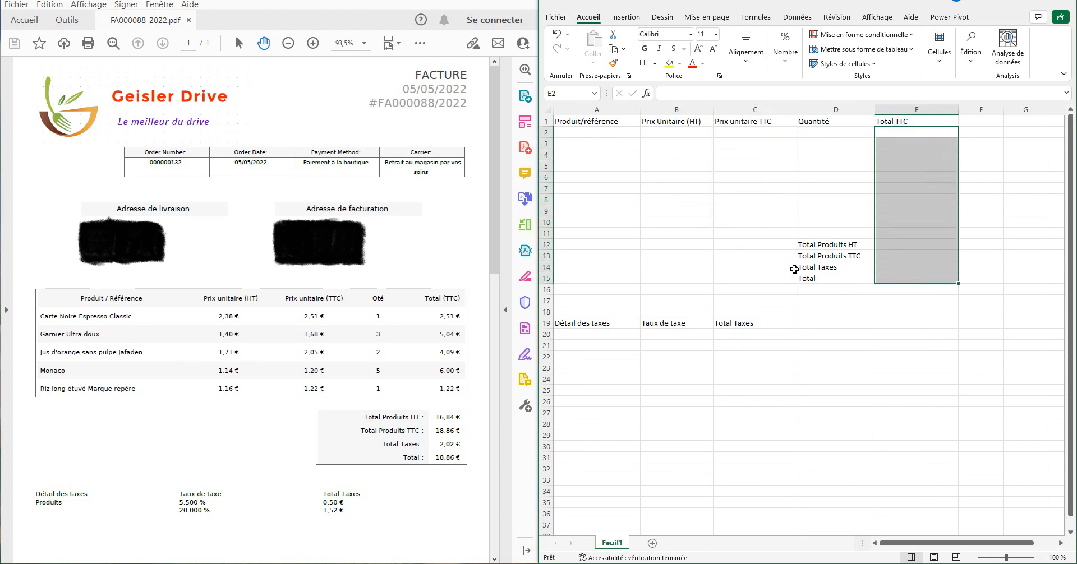
right_click(923, 137)
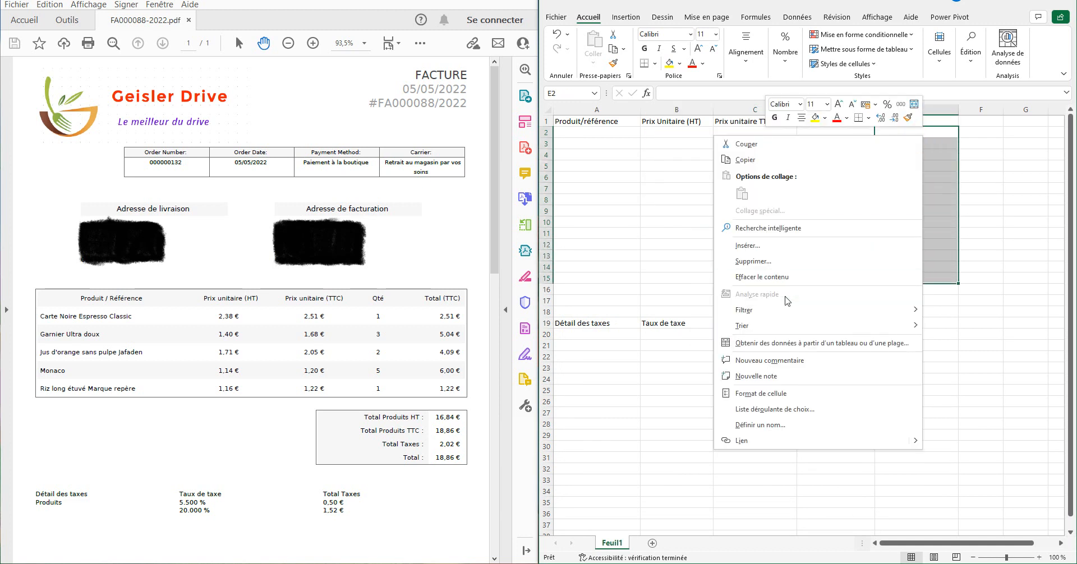
click(754, 393)
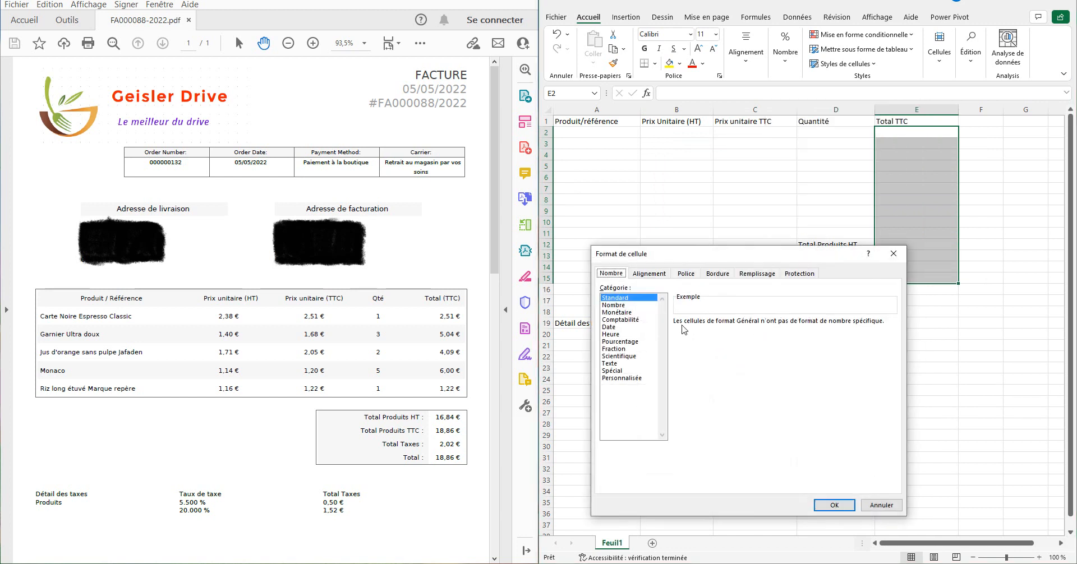
click(617, 313)
click(835, 504)
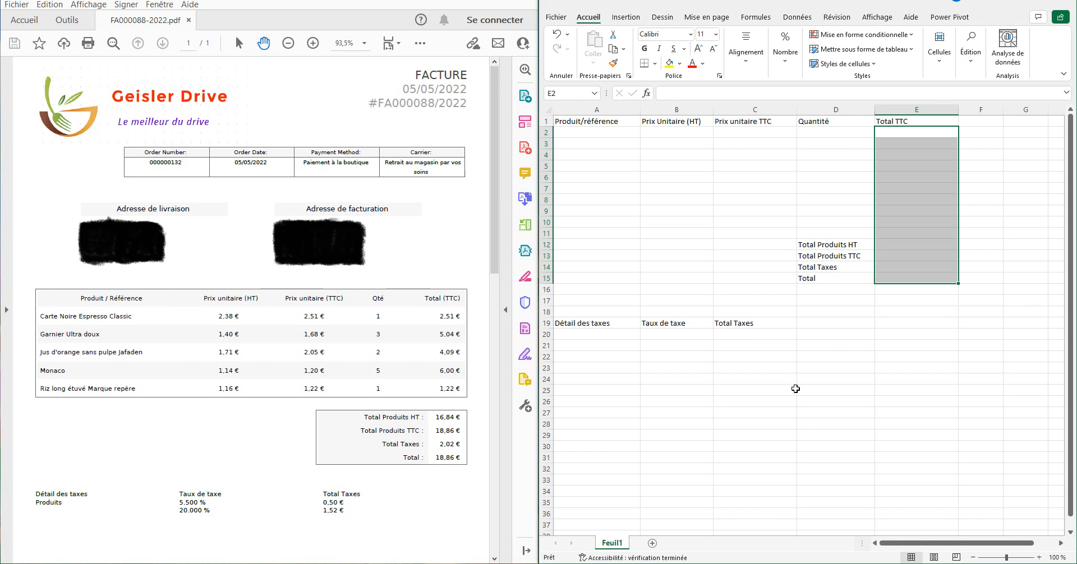
Apply the Monétaire format with 2 decimals and the € symbol to the Total Taxes cells C20:C21.
mouse_move(746, 335)
mouse_down()
mouse_move(752, 344)
mouse_move(737, 341)
mouse_up()
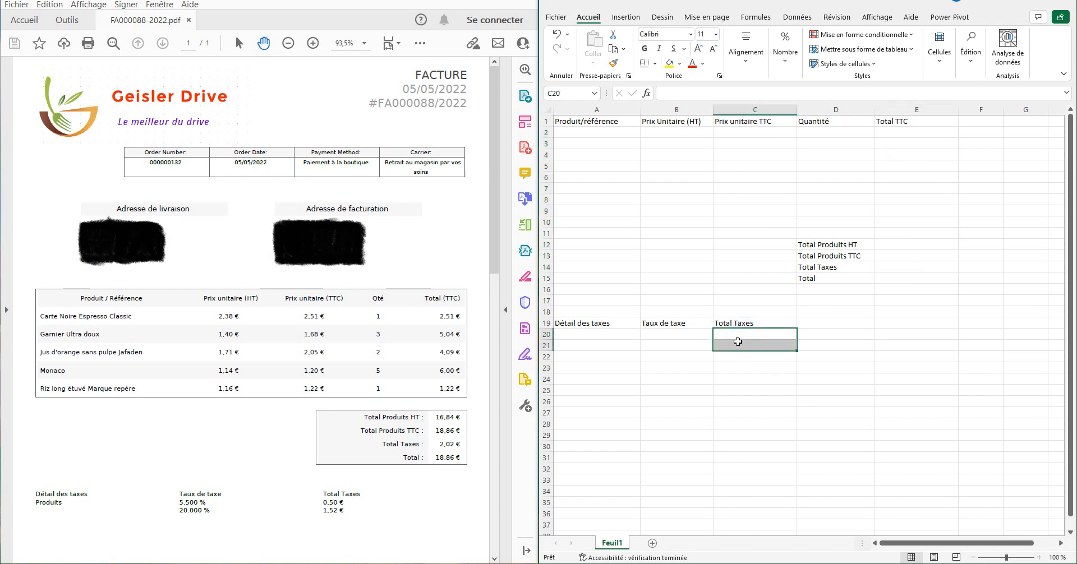
right_click(737, 342)
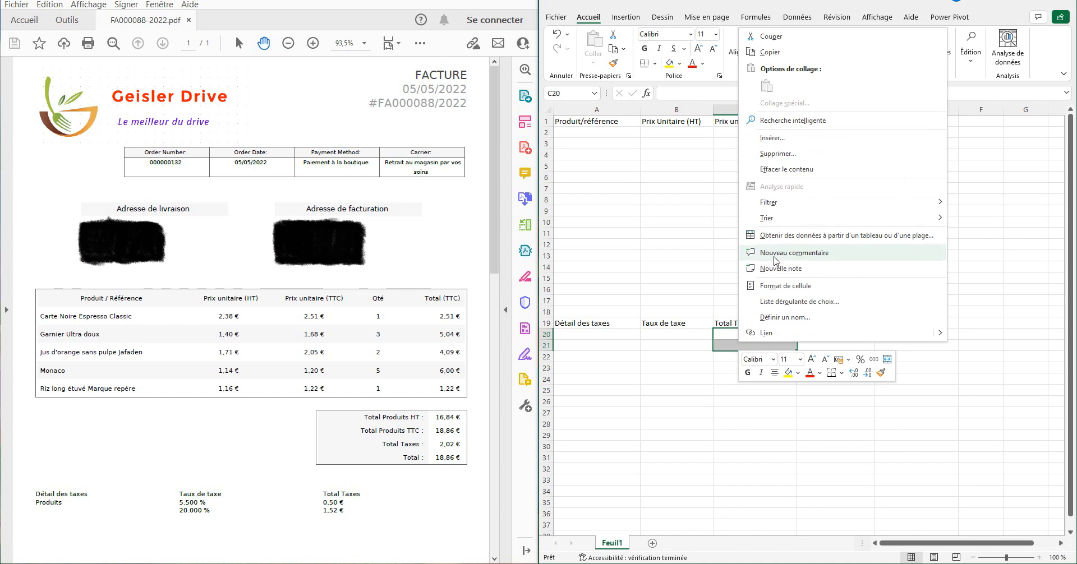
click(778, 287)
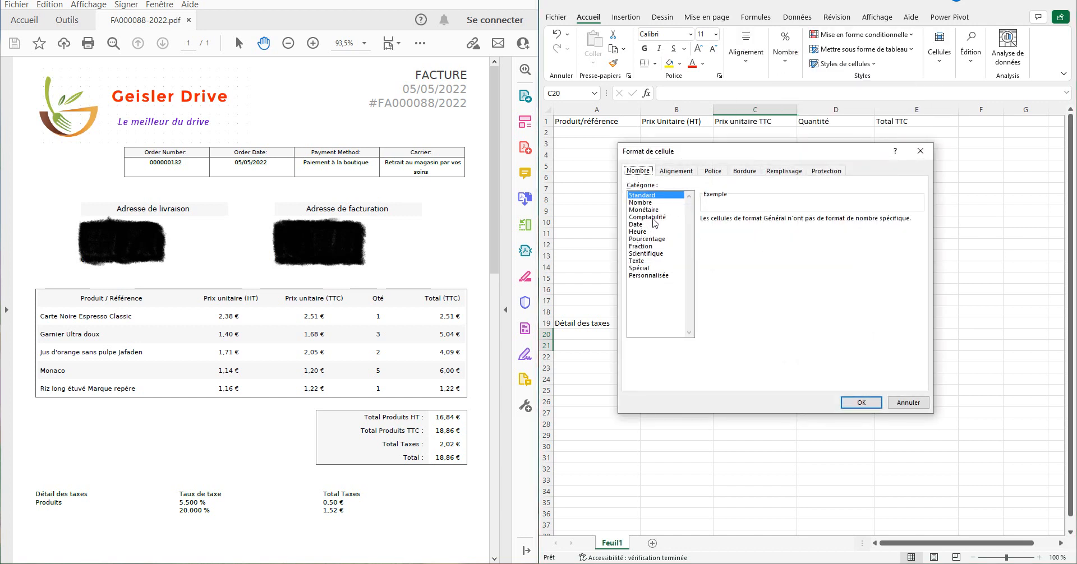
click(650, 210)
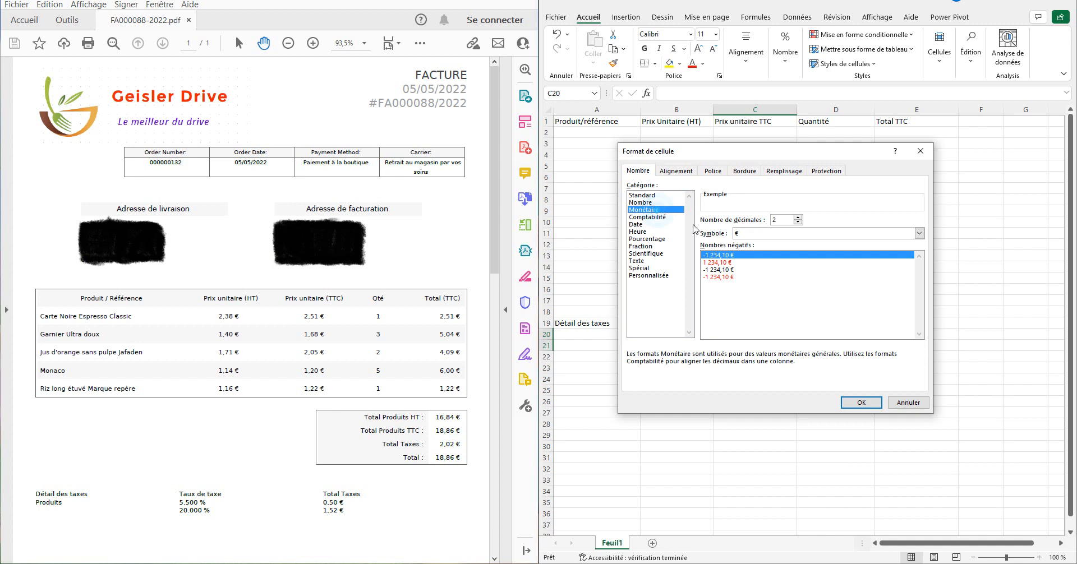
click(861, 402)
Enter the tax rates 5,5 % in B20 and 20 % in B21 under Taux de taxe.
click(672, 327)
click(679, 335)
text(5,5)
key(Return)
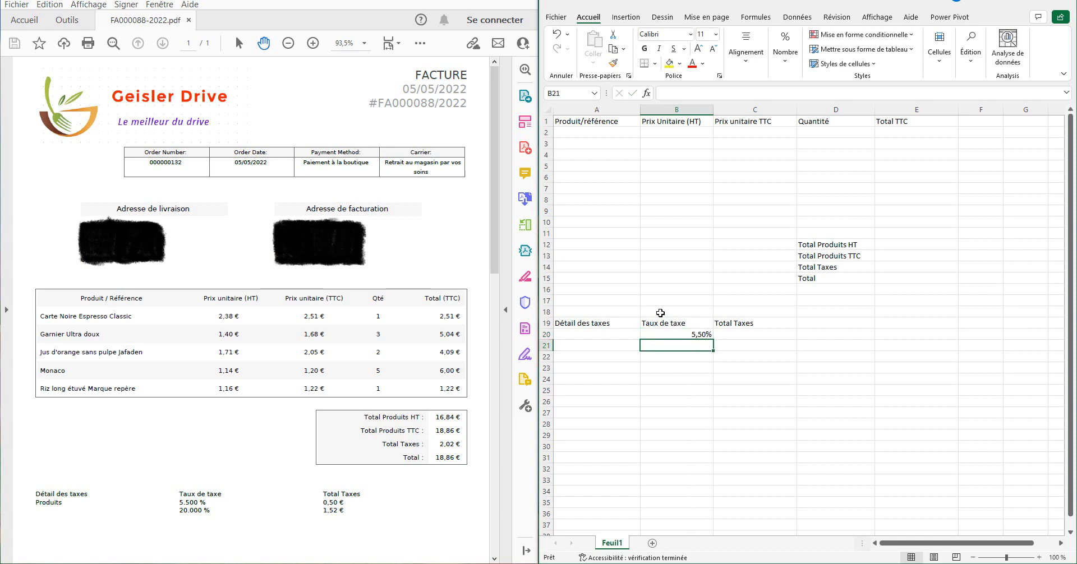
text(20)
key(Return)
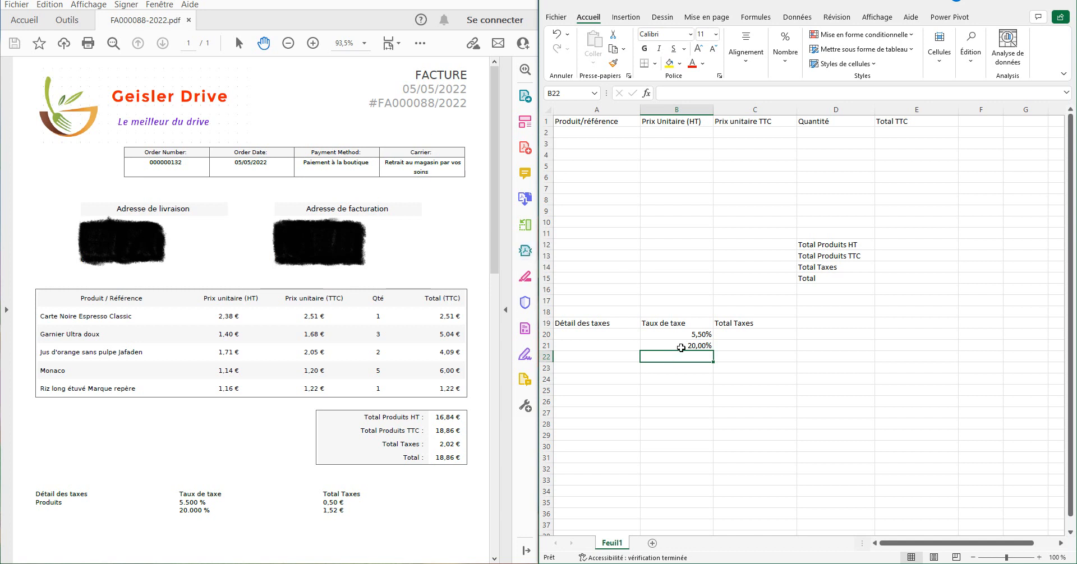
Enter the invoice's five product names in A2:A6 and their HT unit prices 2,38, 1,40, 1,71, 1,14 and 1,16 in B2:B6.
click(620, 132)
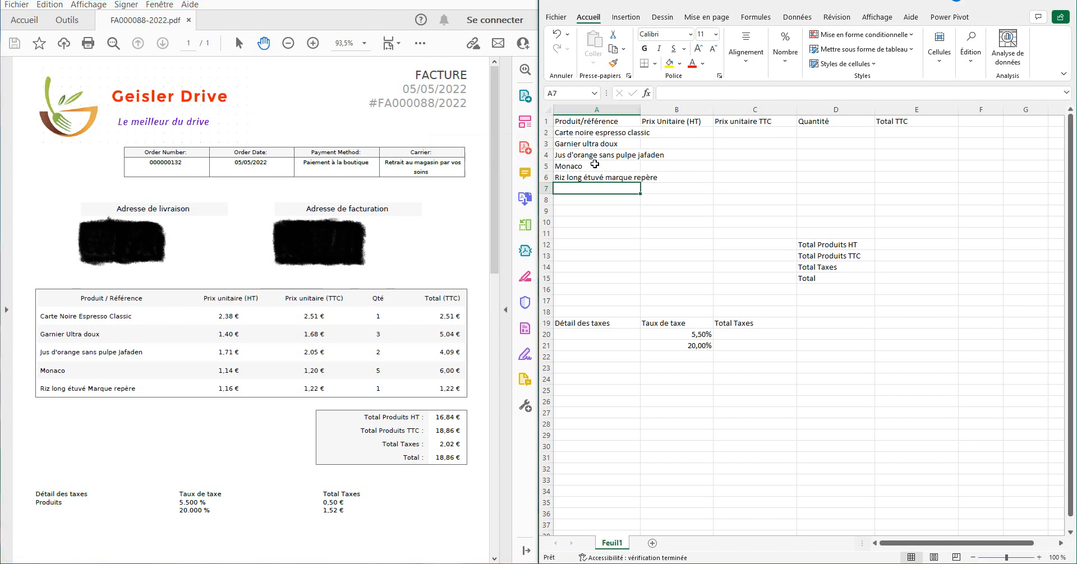
click(680, 132)
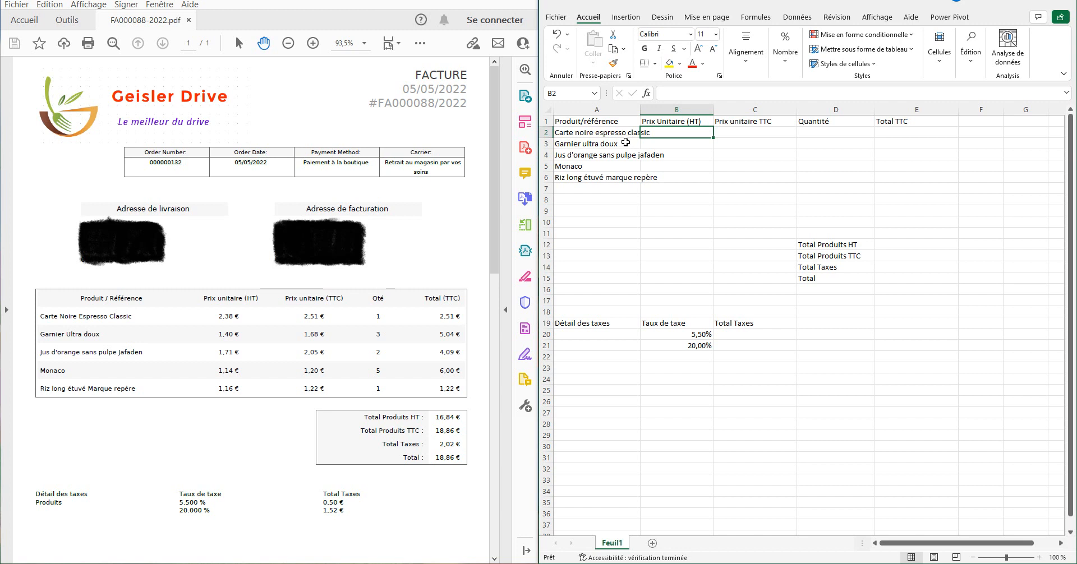
text(2,38)
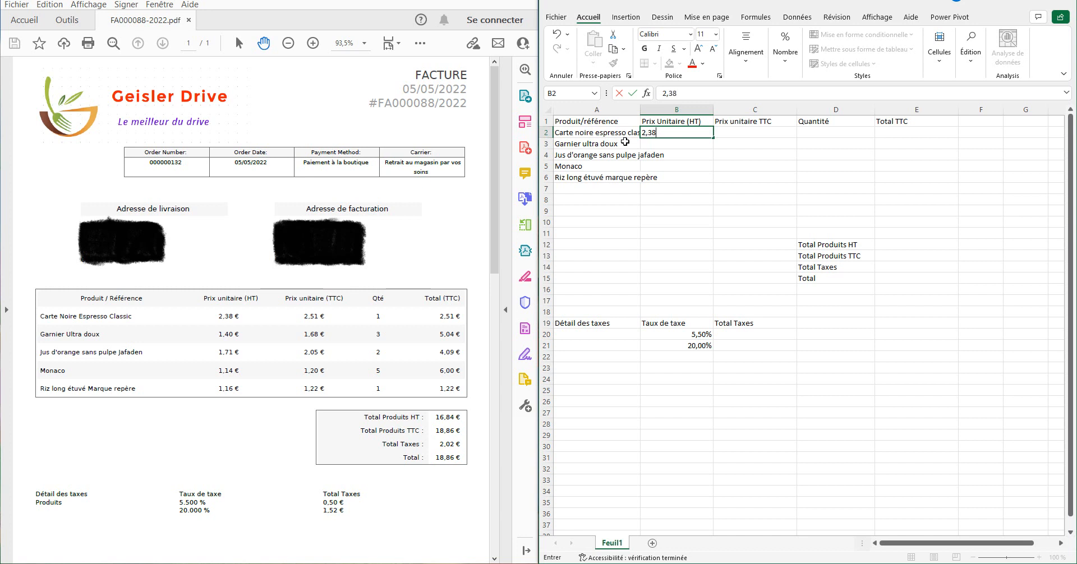
key(Return)
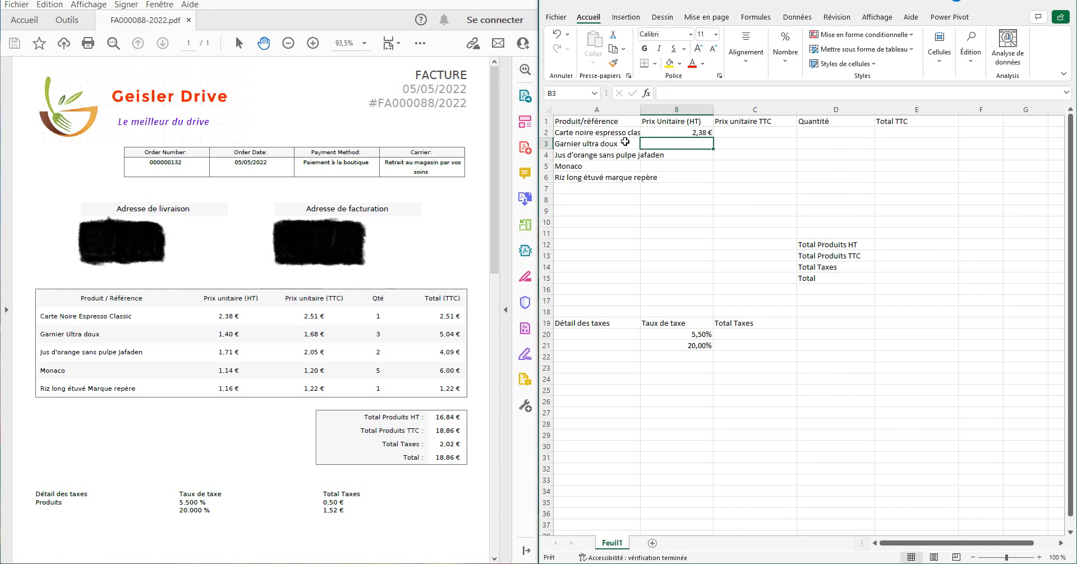
text(1)
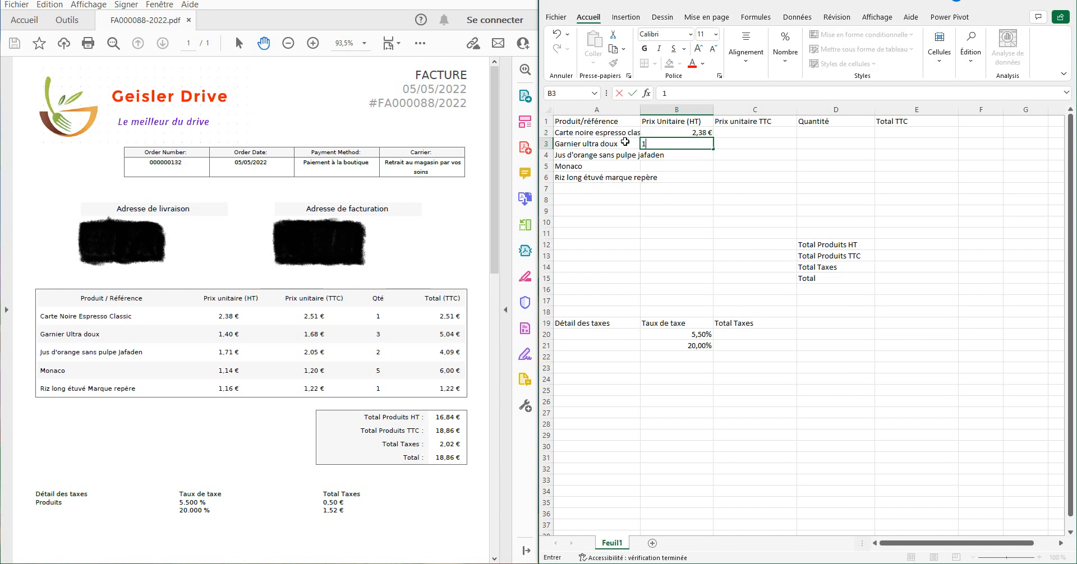
text(,40)
key(Return)
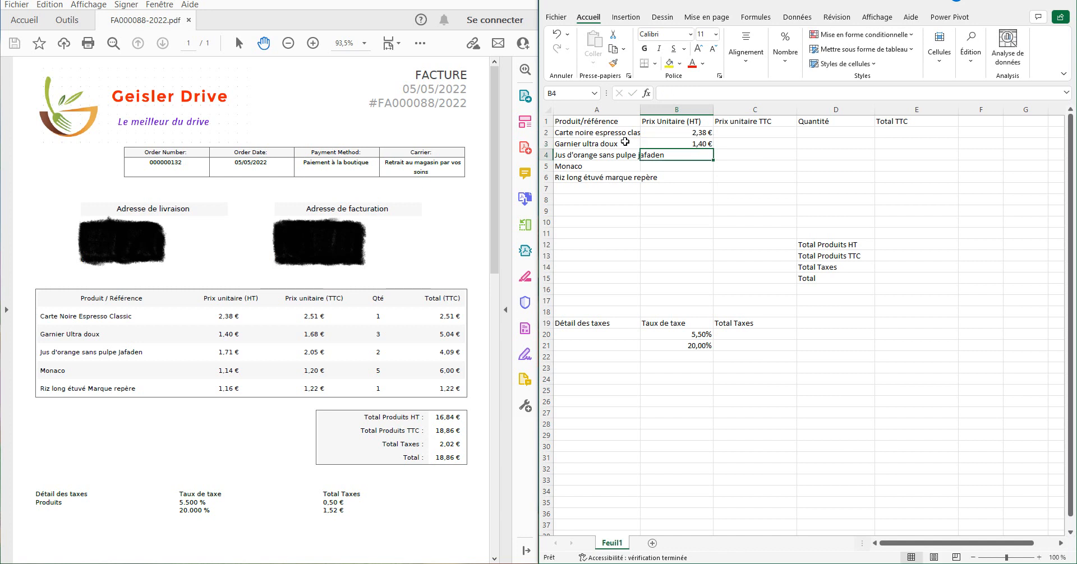
text(1)
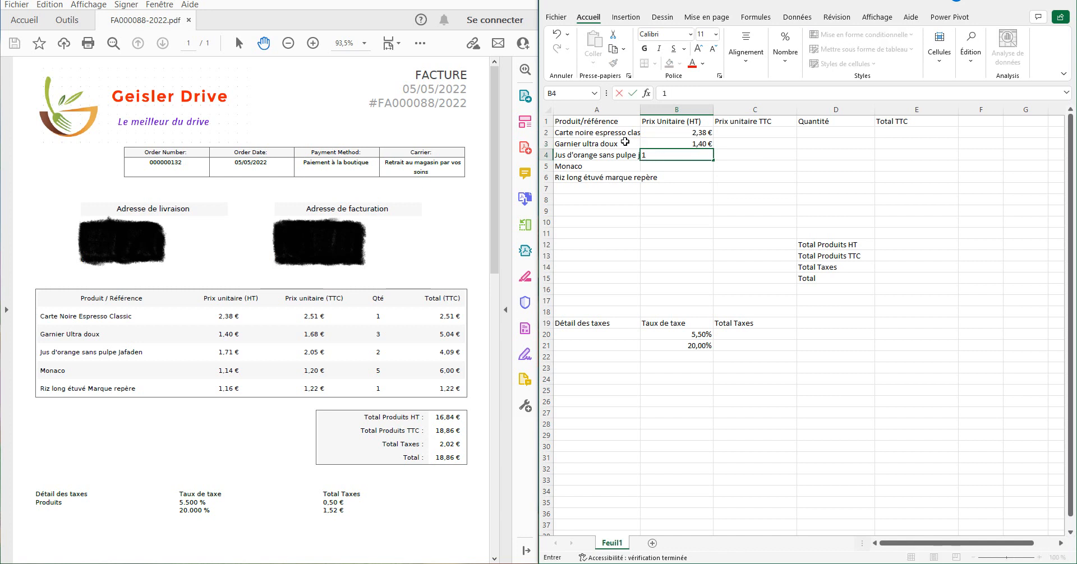
text(,71)
key(Return)
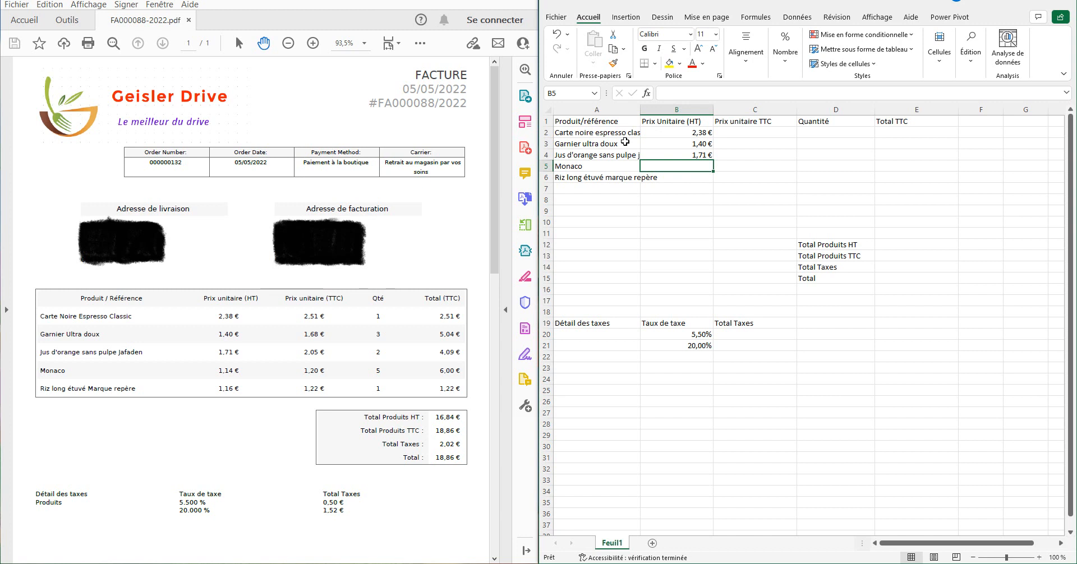
text(1,14)
key(Return)
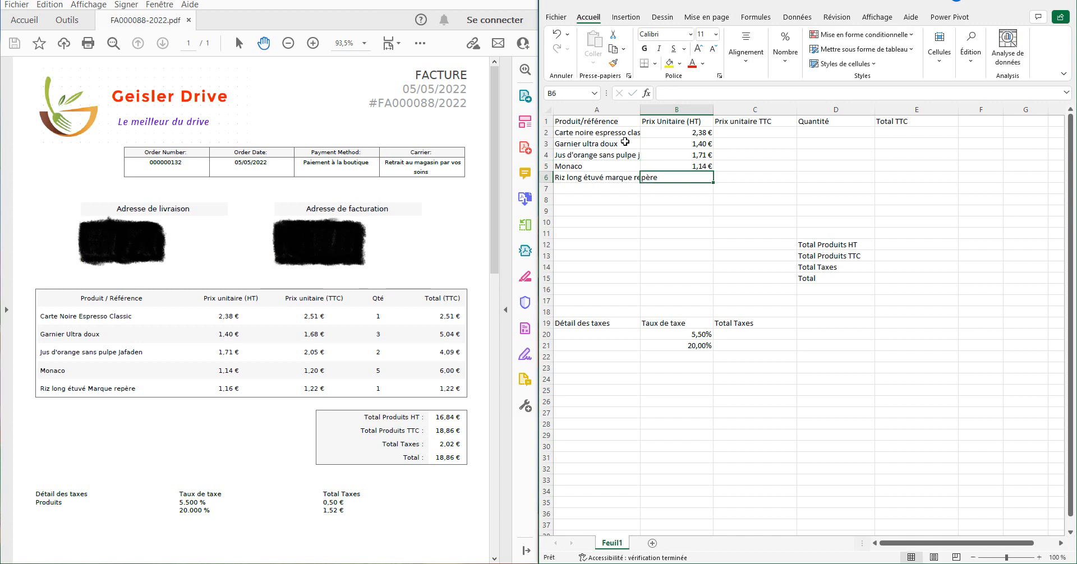
text(1)
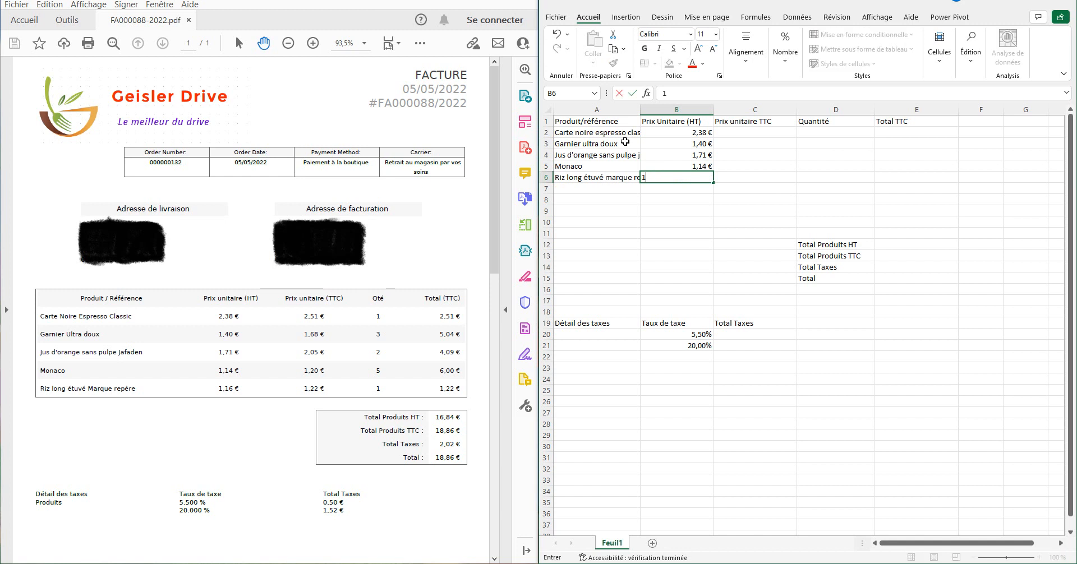
text(,16)
key(Return)
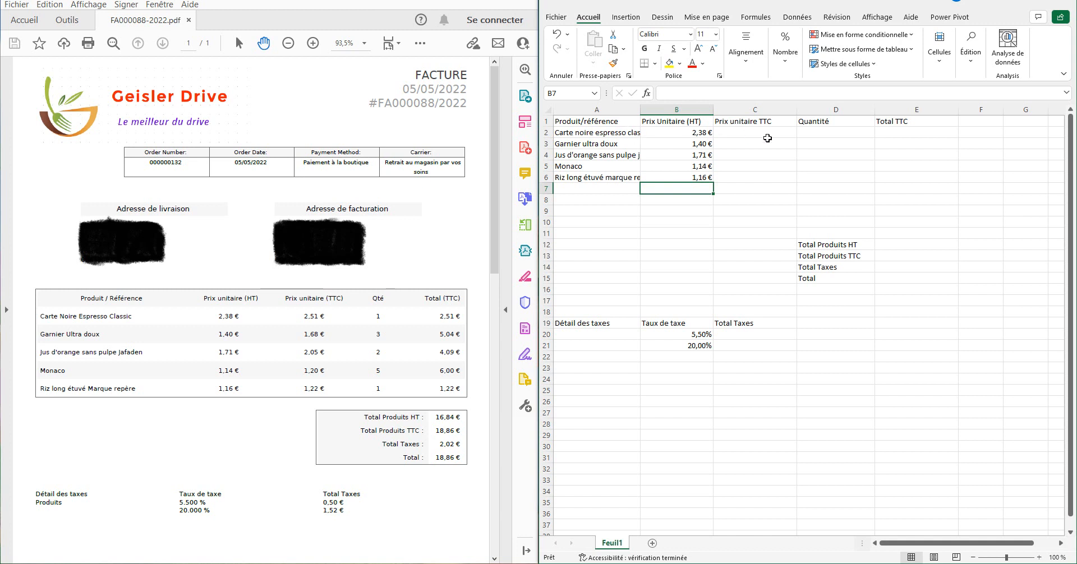
Enter the quantities 1, 3, 2, 5 and 1 for the five products in D2:D6.
click(798, 132)
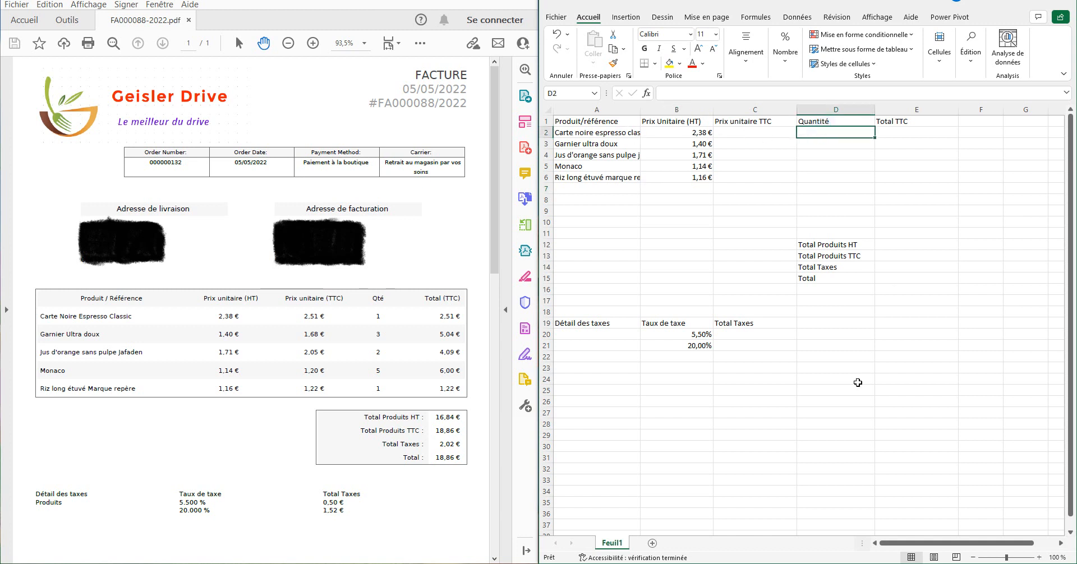
text(1)
key(Return)
text(3)
key(Return)
text(2)
key(Return)
text(5)
key(Return)
text(1)
key(Return)
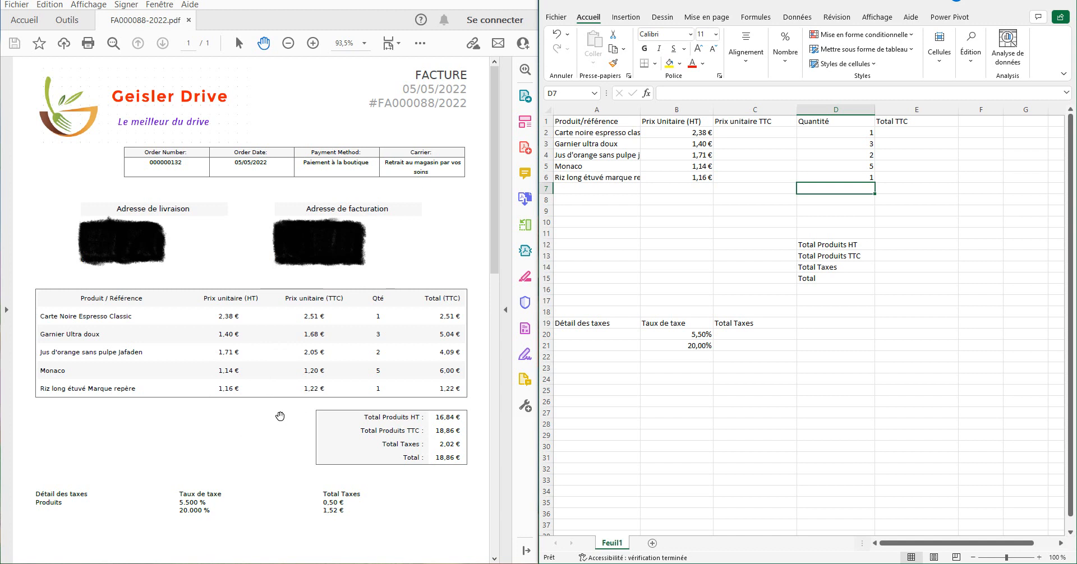
Enter the formula =B2*(1+B20) in C2 to calculate the first product's TTC unit price.
click(745, 131)
text(=)
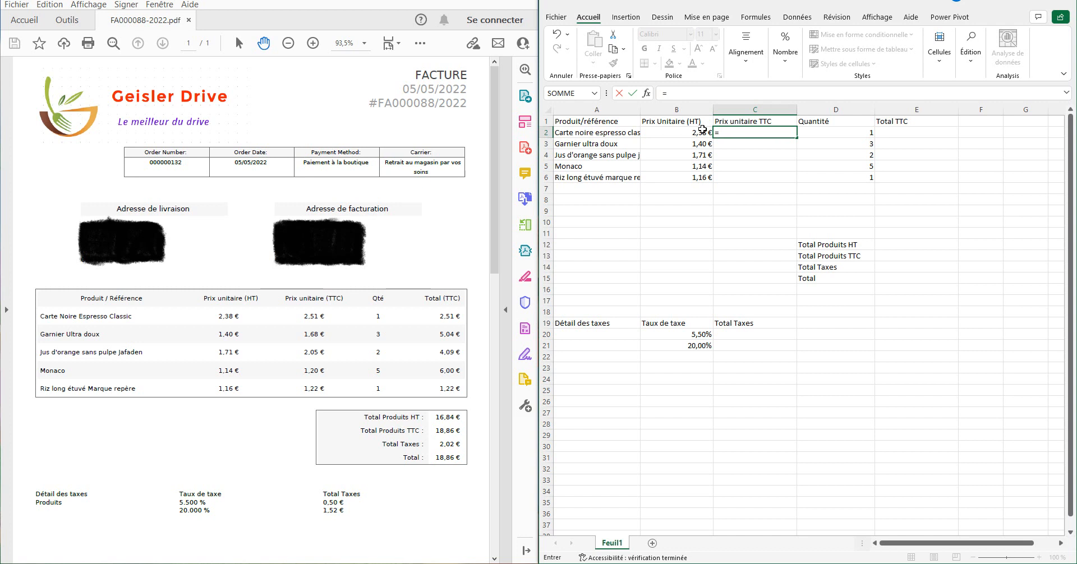
click(701, 130)
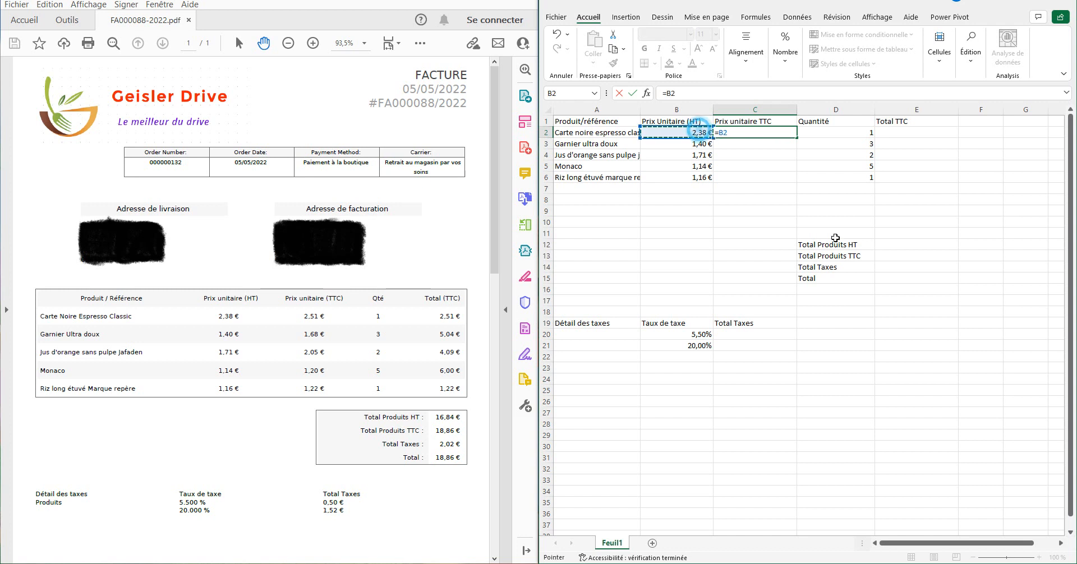
text(*)
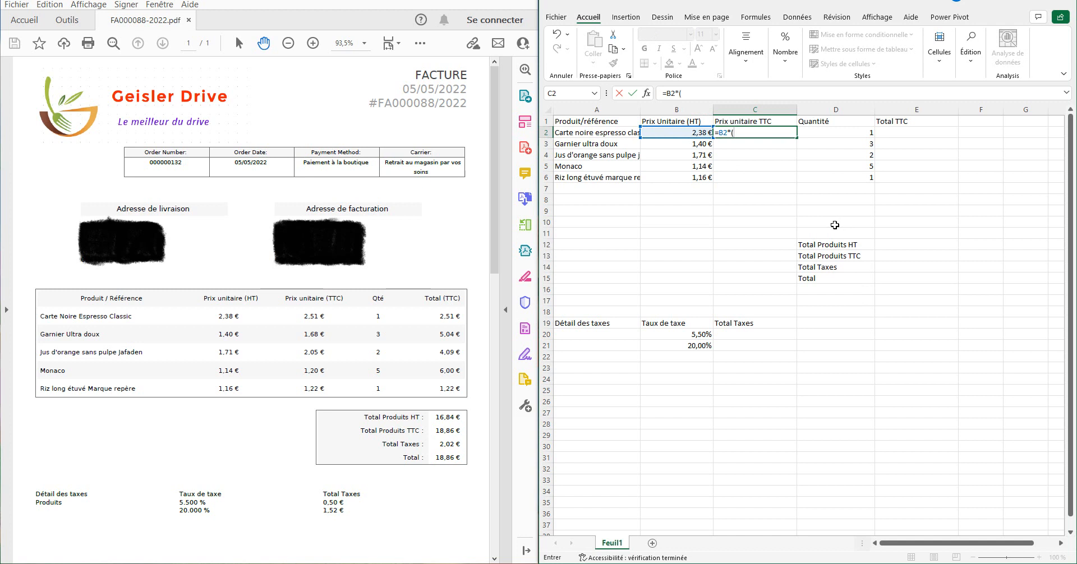
text((1+)
click(657, 332)
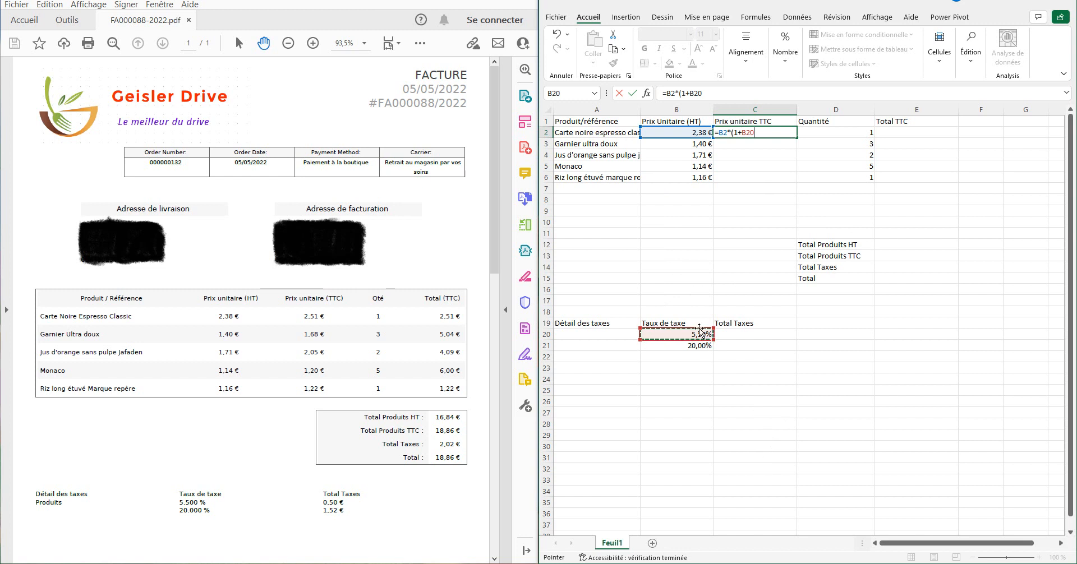
text())
key(Return)
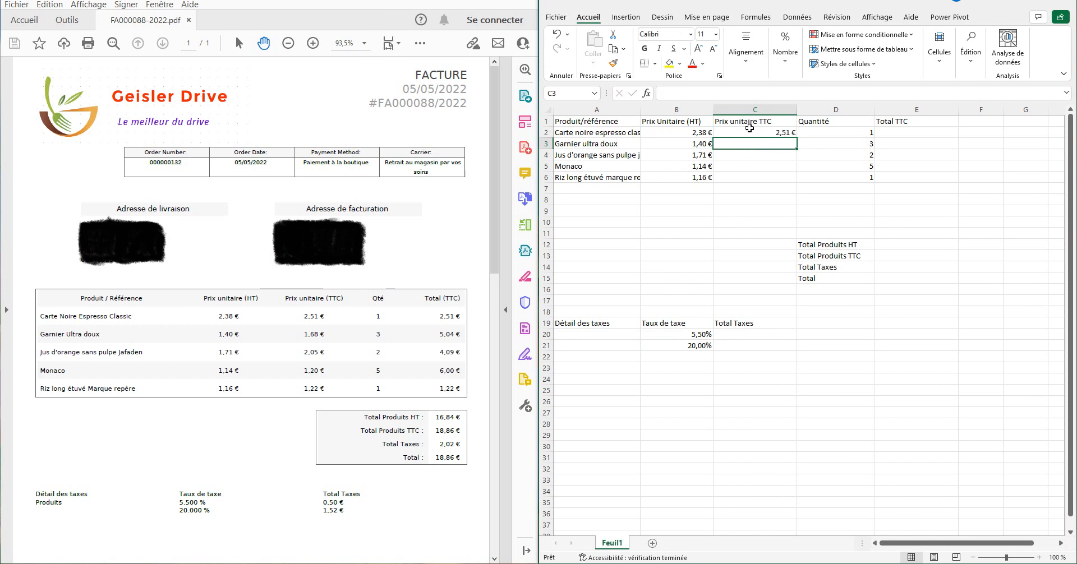
Copy the C2 formula with its relative tax rate reference down through C6.
click(750, 132)
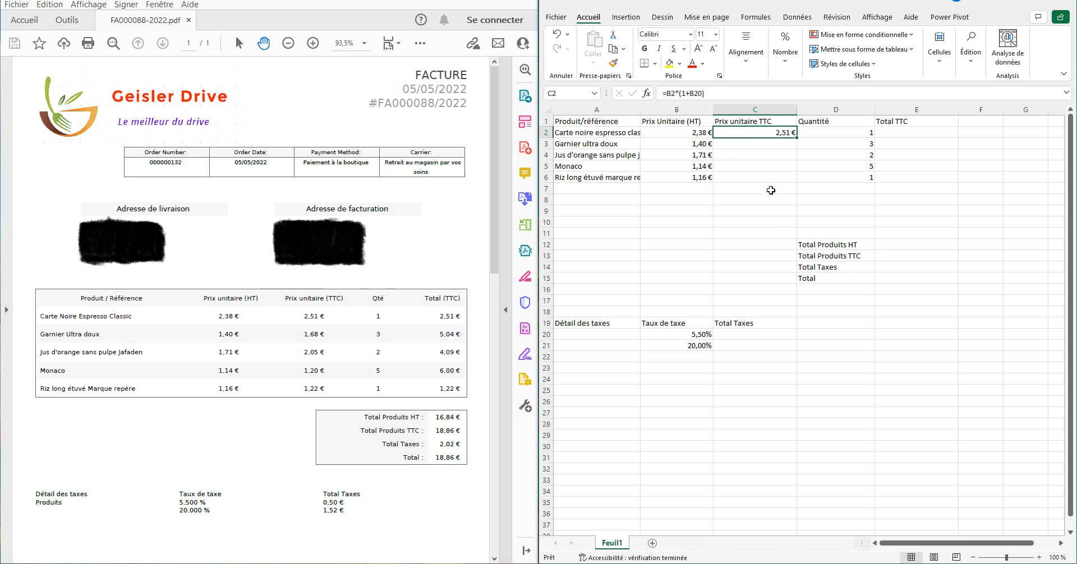
drag(796, 137, 797, 182)
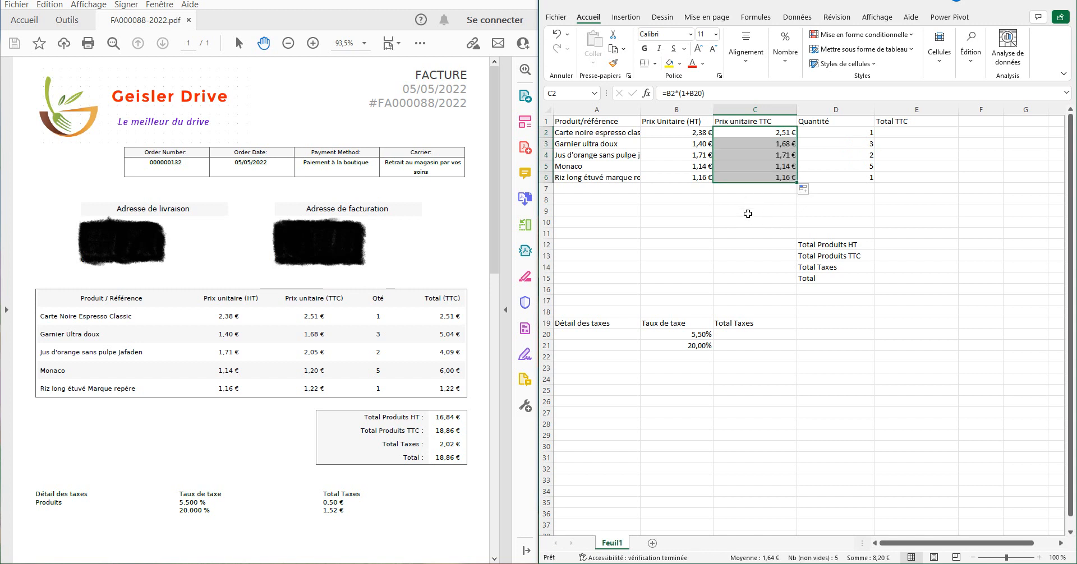
click(748, 211)
Examine the cell references in the TTC unit price formulas of C2:C6.
click(752, 144)
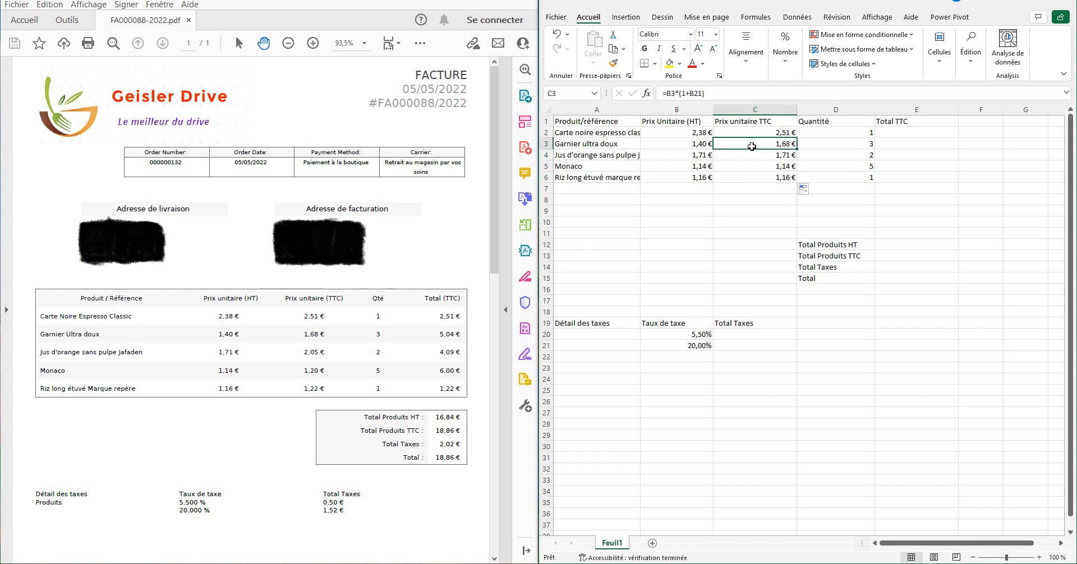
click(752, 156)
click(758, 167)
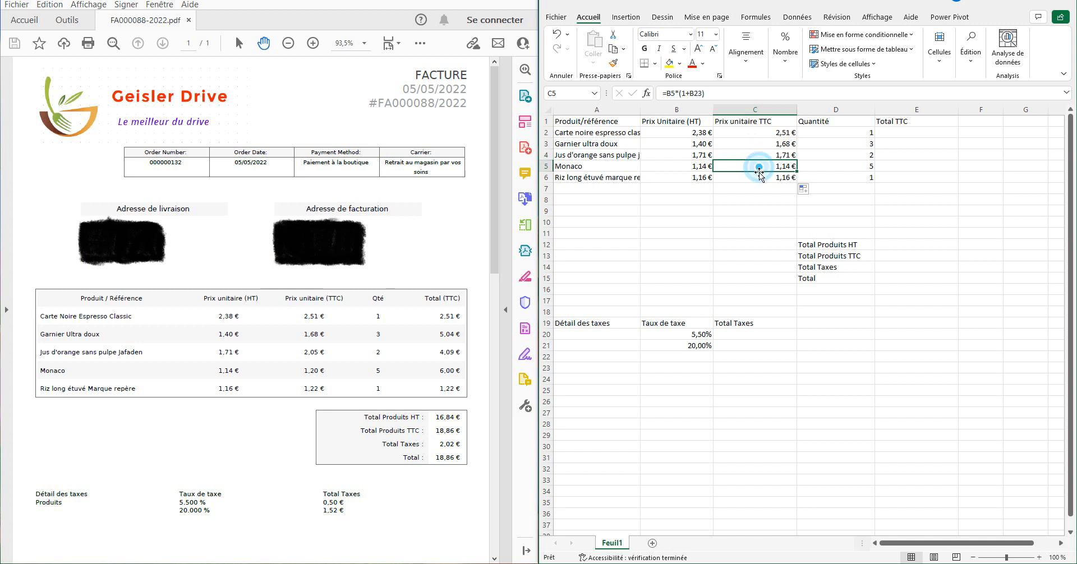
click(753, 178)
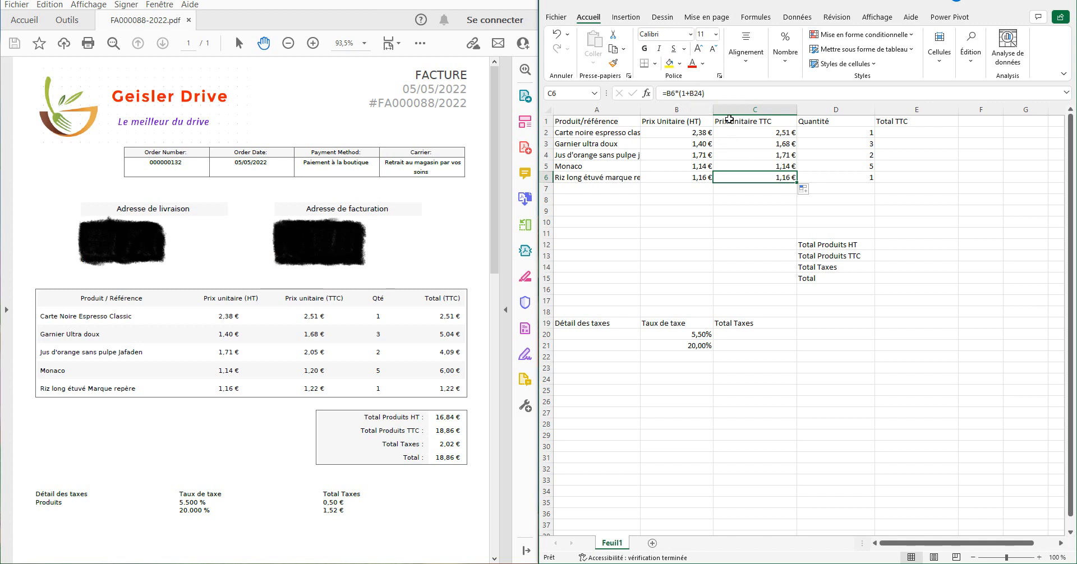
click(737, 132)
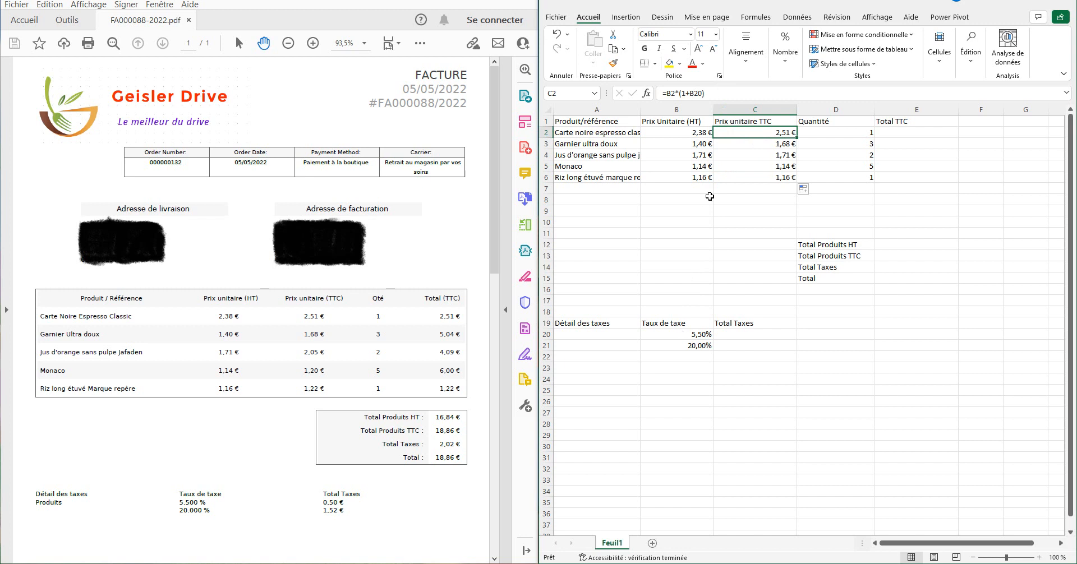
click(758, 143)
click(757, 150)
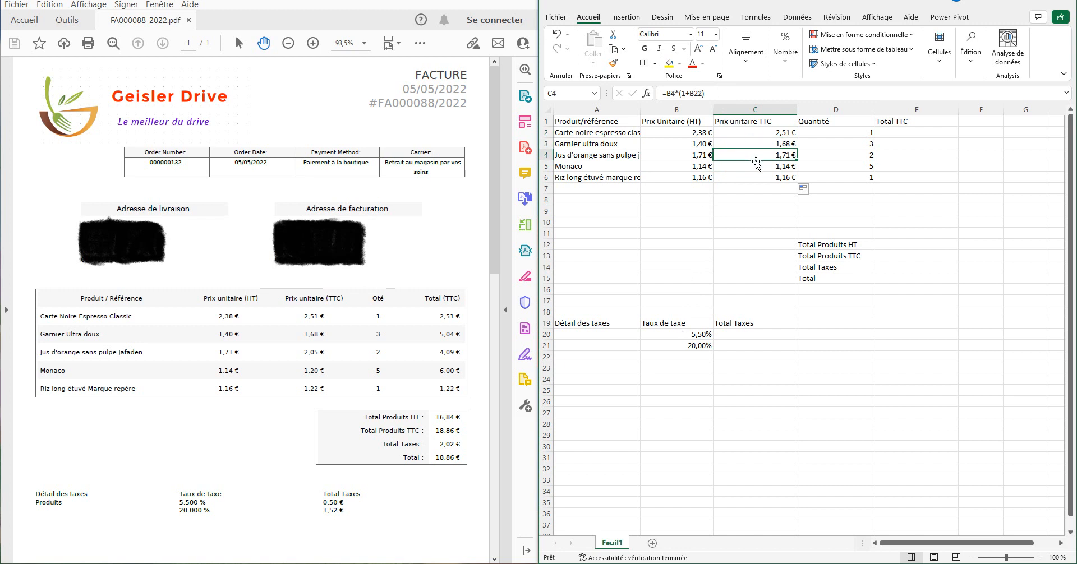
click(751, 166)
click(748, 176)
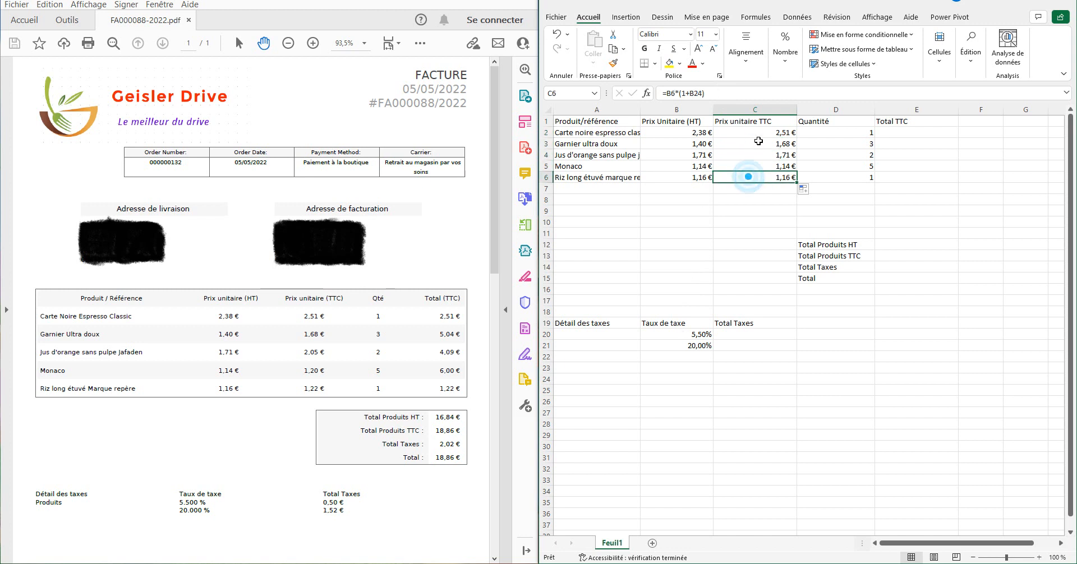
Lock the tax rate row in the first product's TTC price formula, making C2 =B2*(1+B$20).
click(758, 133)
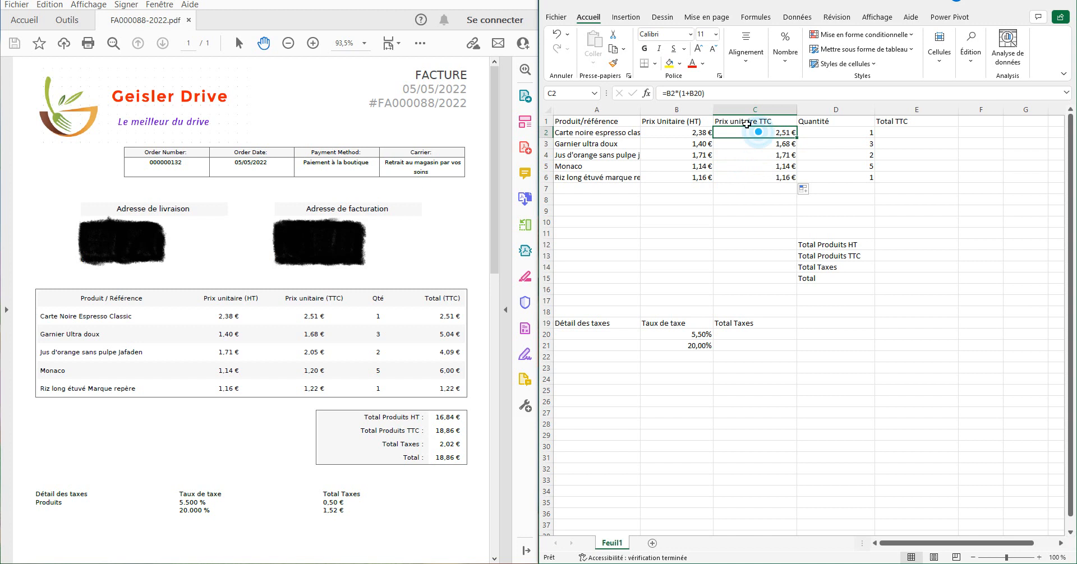
click(695, 93)
text($)
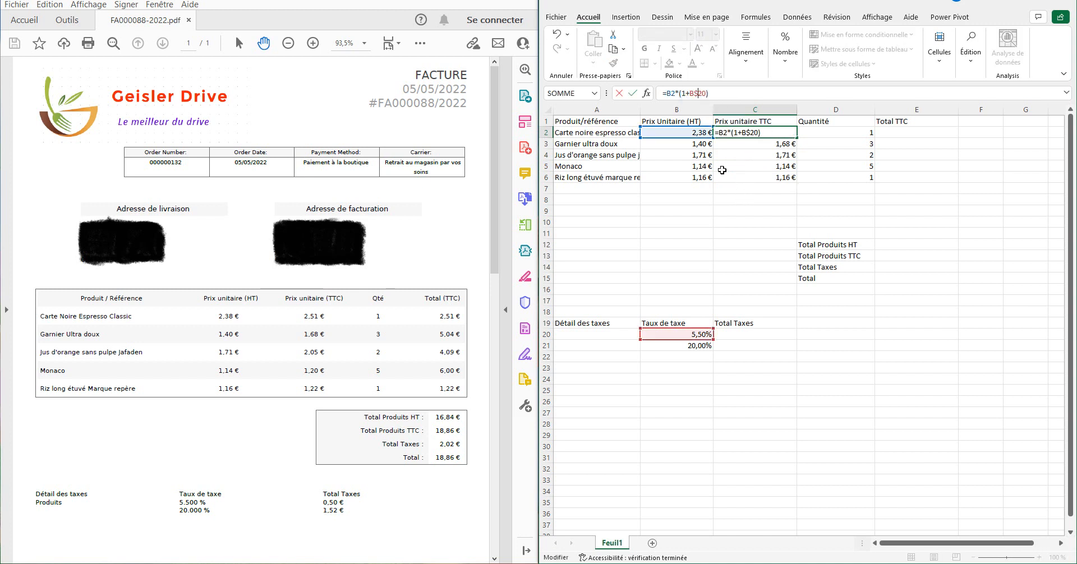
key(Return)
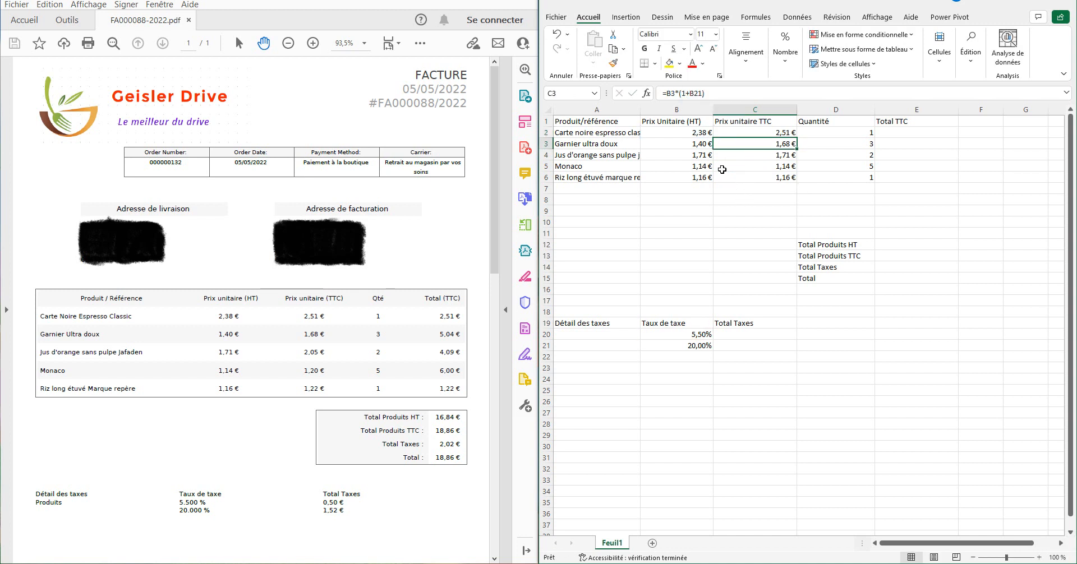
Fill the C2 formula with the locked row reference down through C6.
click(752, 134)
drag(798, 137, 802, 178)
click(764, 244)
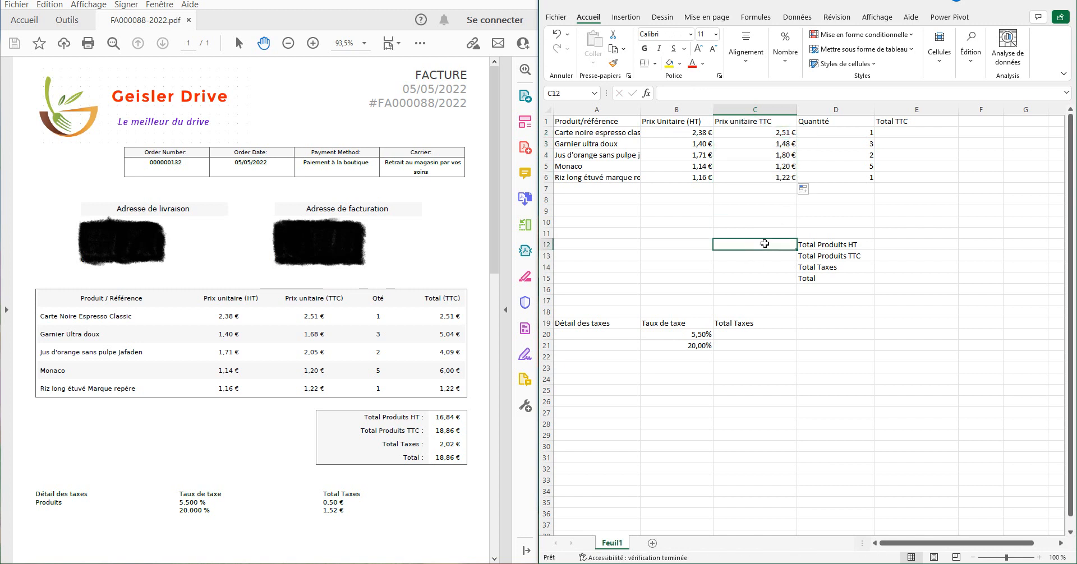
Check the filled TTC unit prices in column C against the PDF invoice.
key(Down)
key(Down)
key(Down)
key(Up)
key(Up)
key(Up)
key(Up)
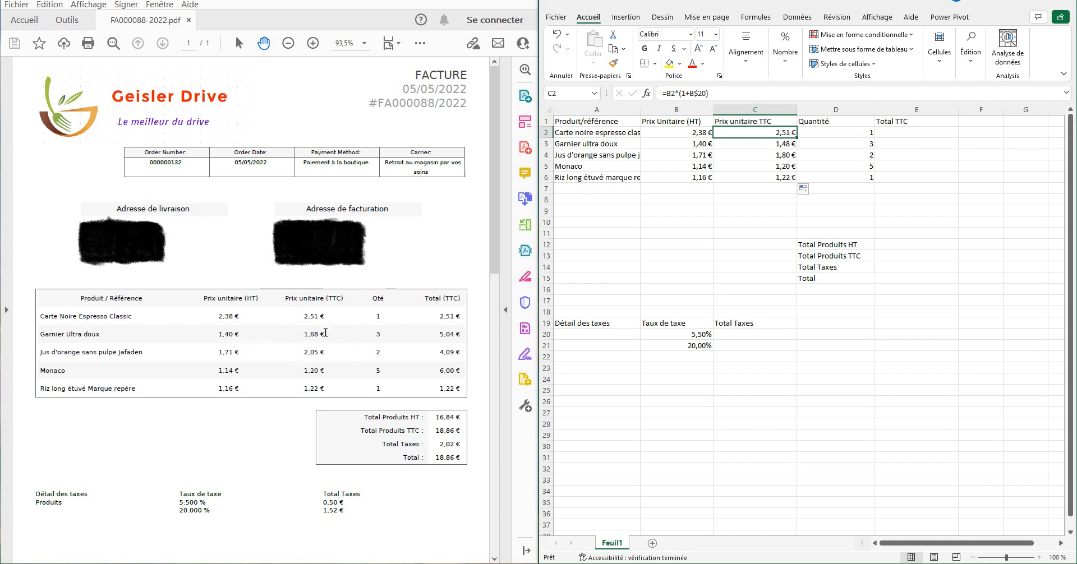
Change the Garnier ultra doux TTC price formula in C3 to =B3*(1+B$21).
click(756, 144)
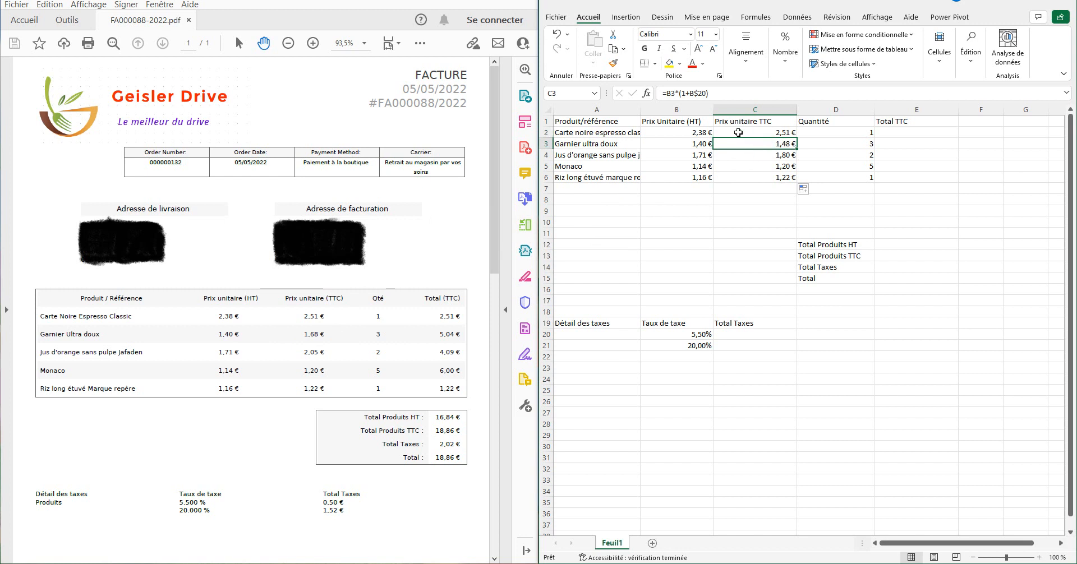
click(705, 93)
key(BackSpace)
text(1)
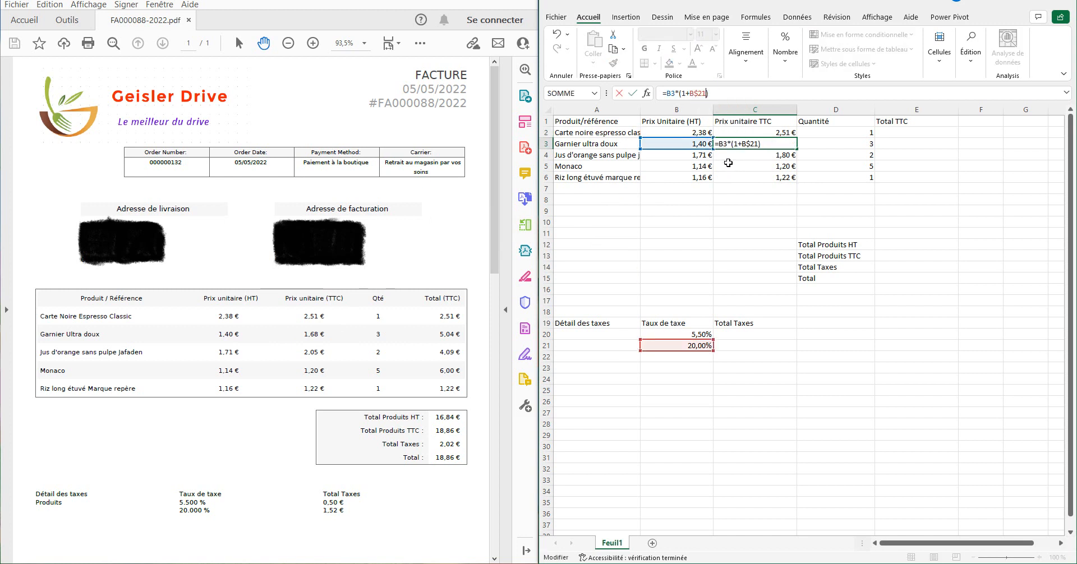
key(Return)
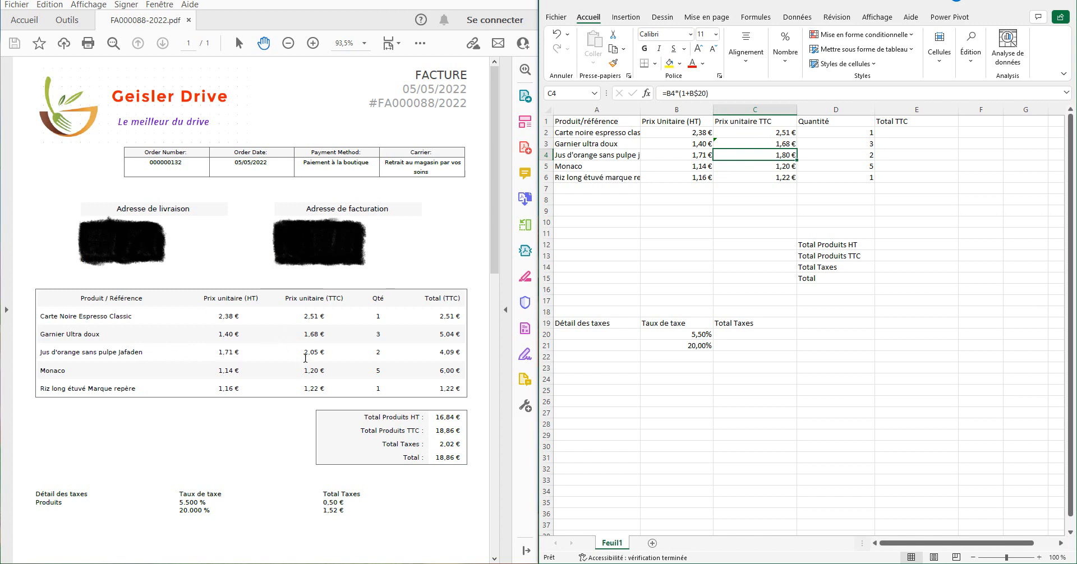
Change the orange juice TTC price formula in C4 to =B4*(1+B$21) and review the corrected formulas.
click(708, 93)
key(BackSpace)
text(1)
key(Return)
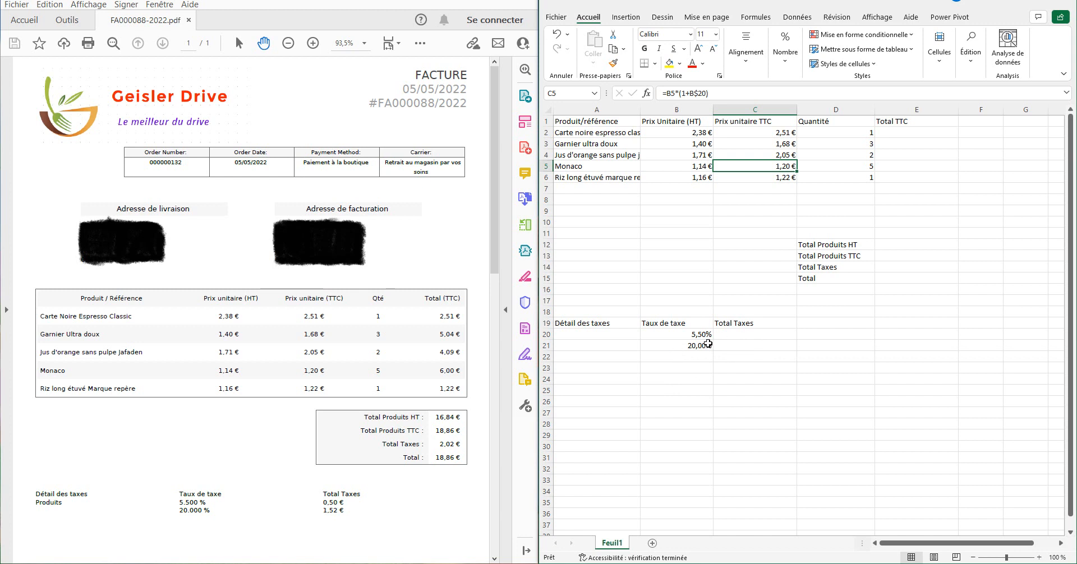
click(732, 146)
click(731, 155)
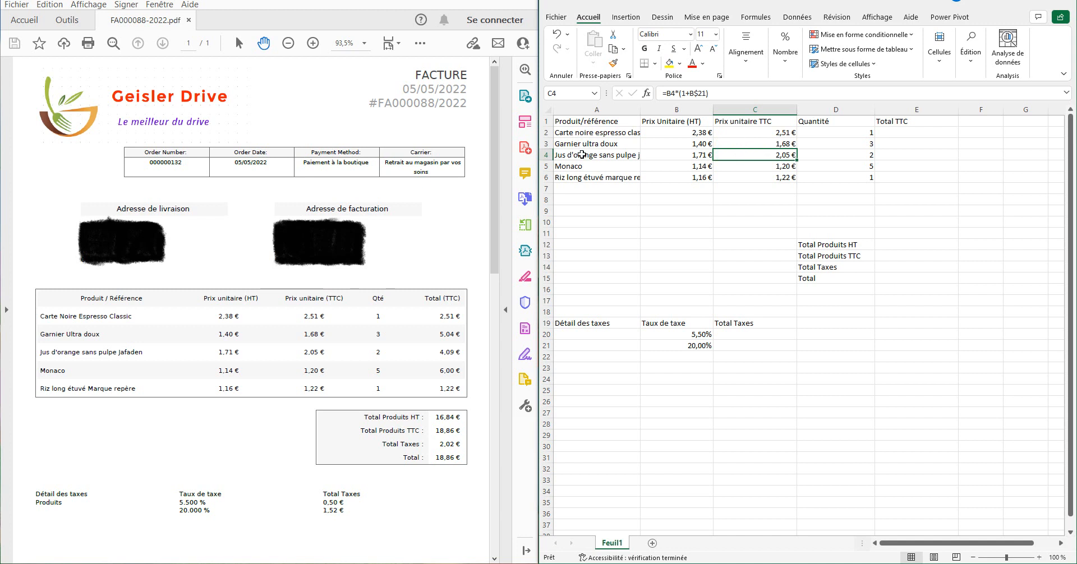
click(606, 135)
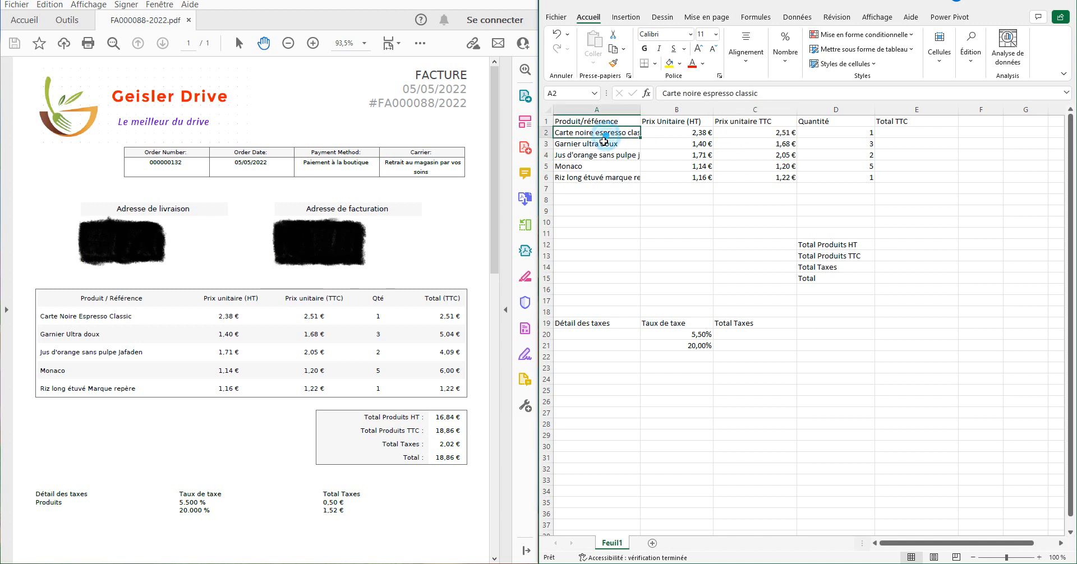
Enter =B2*B20+B5*B20+B6*B20 in C20 as the Total Taxes formula for the 5,5 % rate.
click(749, 339)
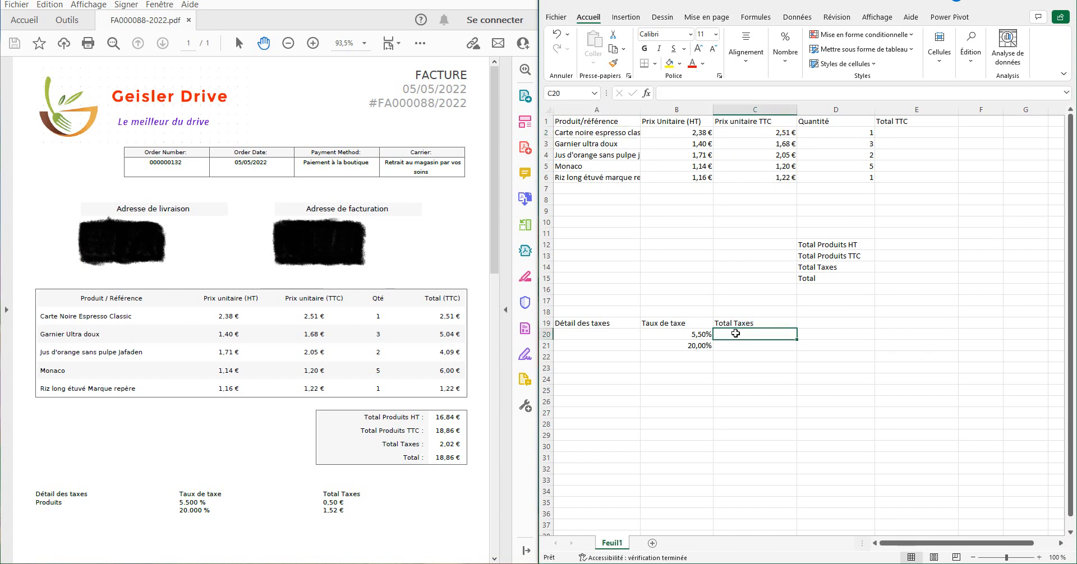
text(=)
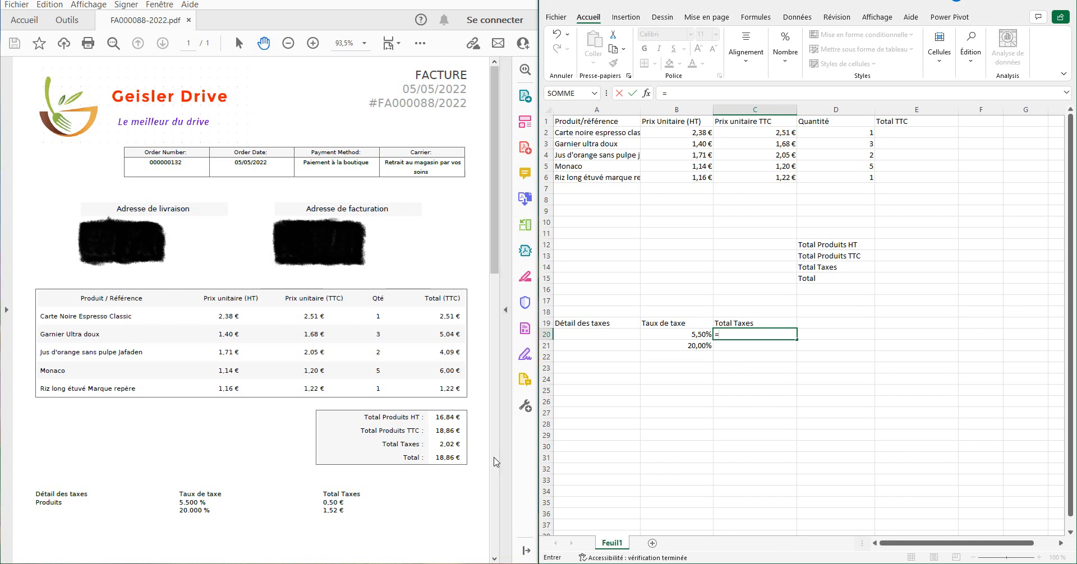
click(696, 133)
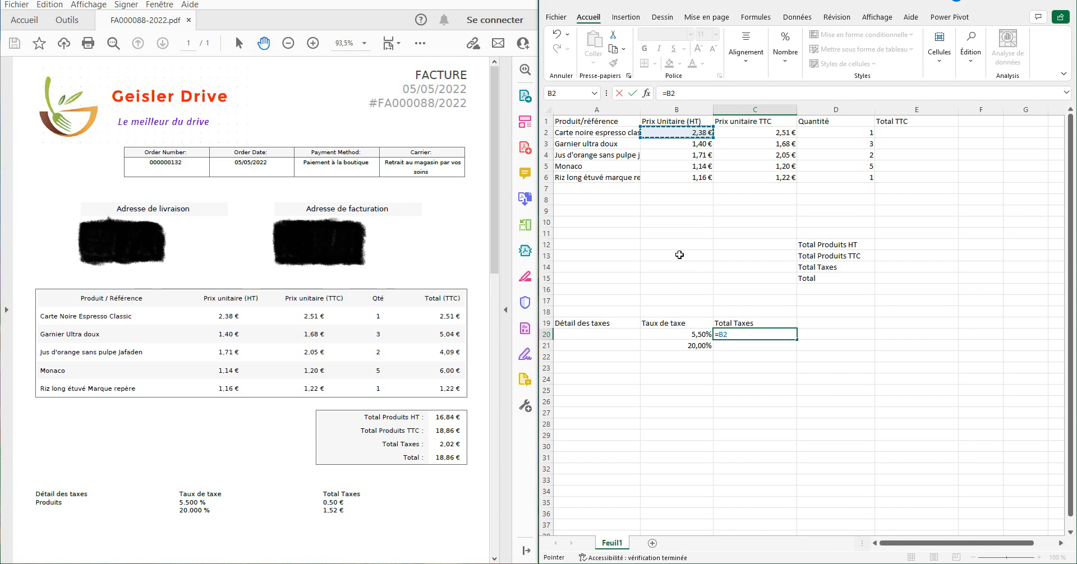
text(*)
click(709, 335)
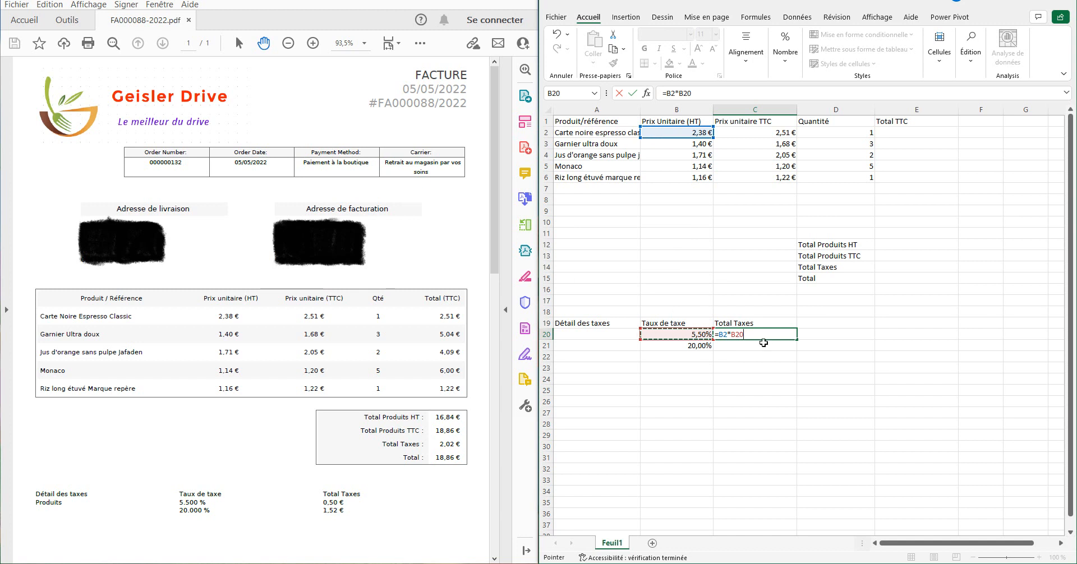
text(+)
click(694, 166)
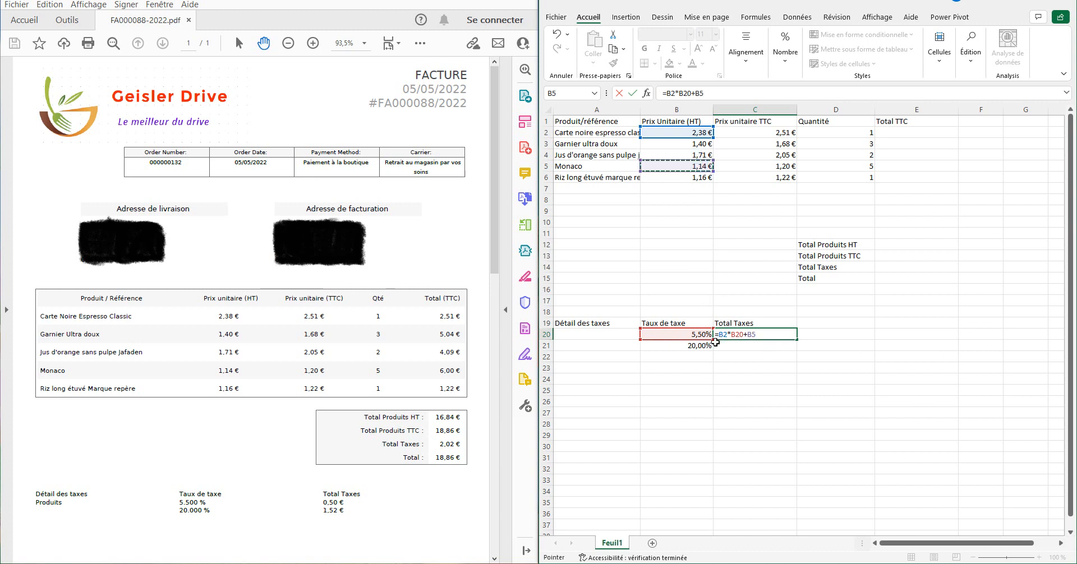
text(*)
click(676, 332)
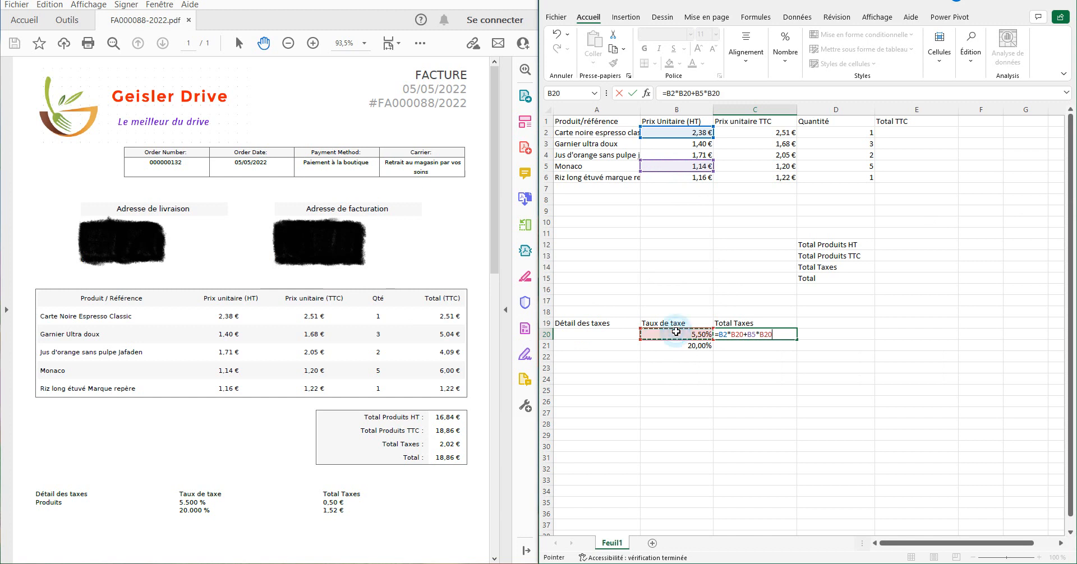
text(+)
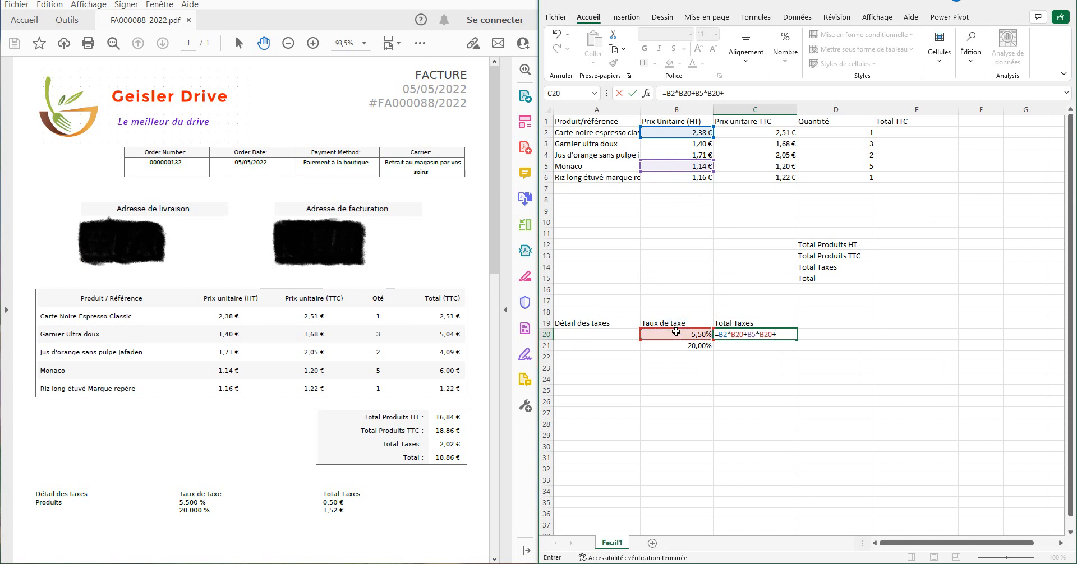
click(668, 178)
text(*)
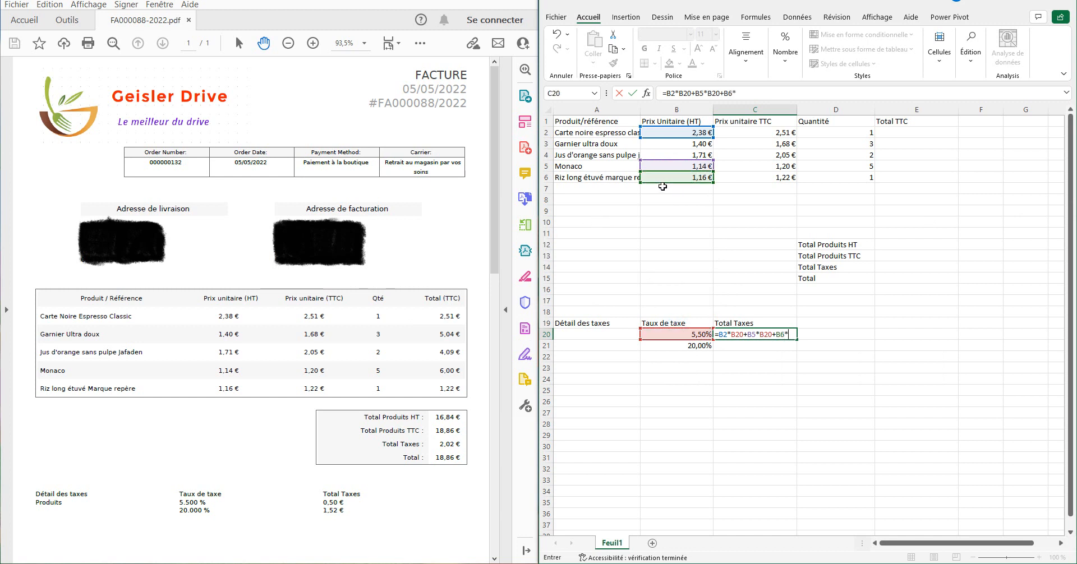
click(684, 333)
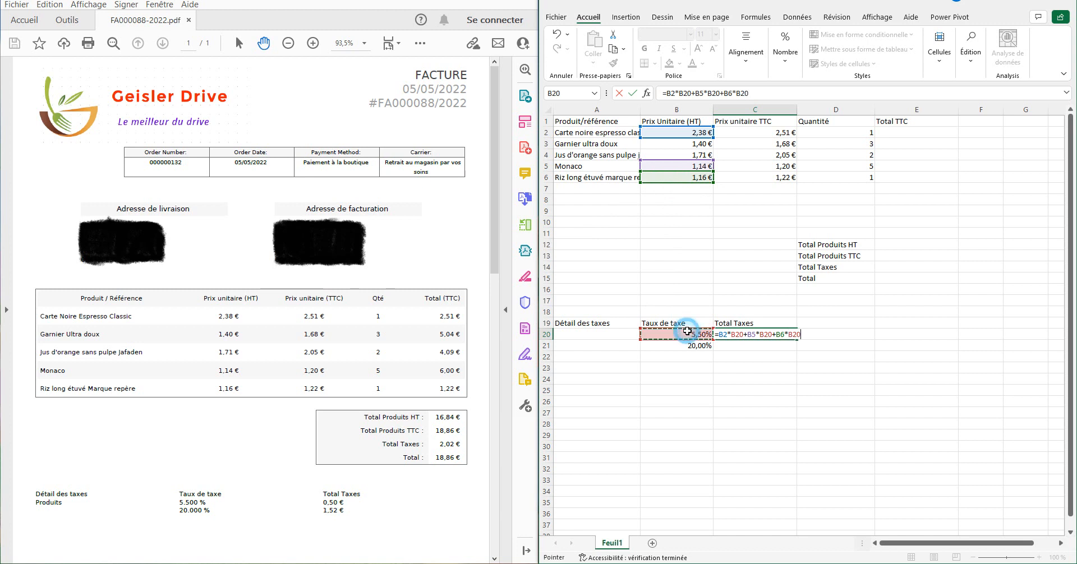
key(Return)
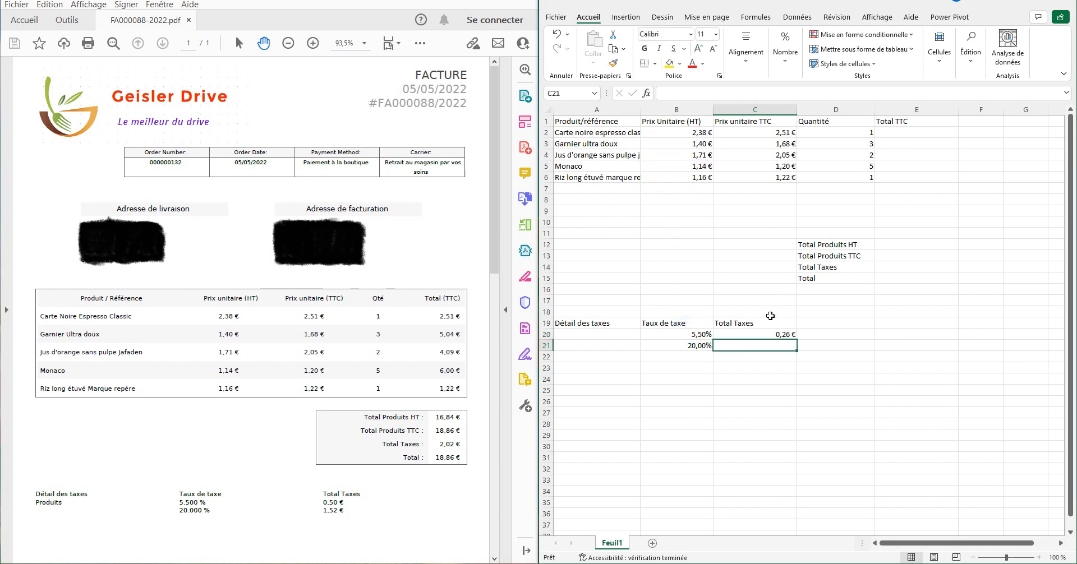
click(769, 337)
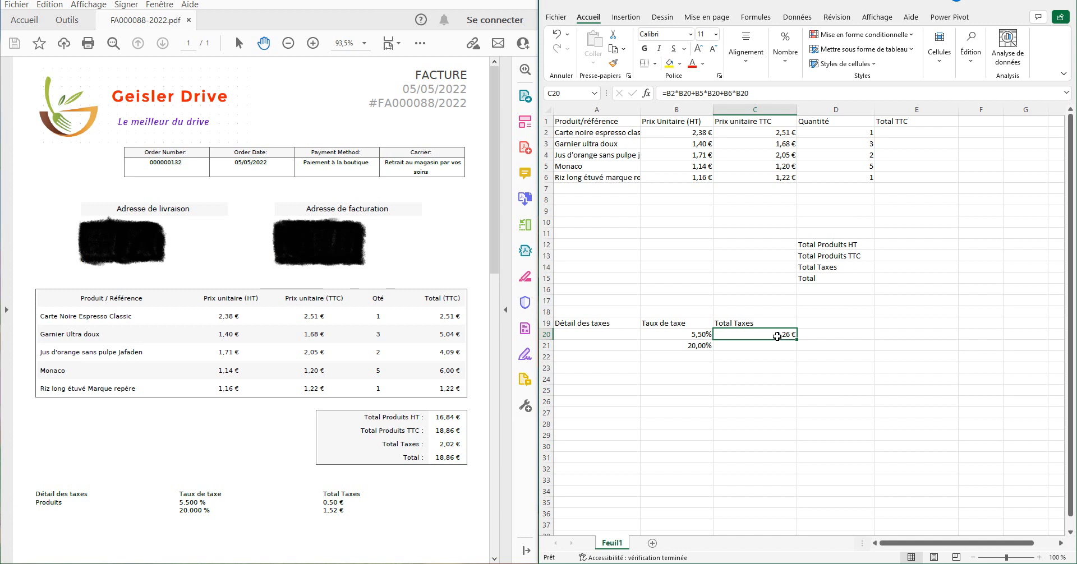
Multiply each term of the 5,5 % tax formula in C20 by its quantity, giving =B2*B20*D2+B5*B20*D5+B6*B20*D6.
click(692, 92)
text(*)
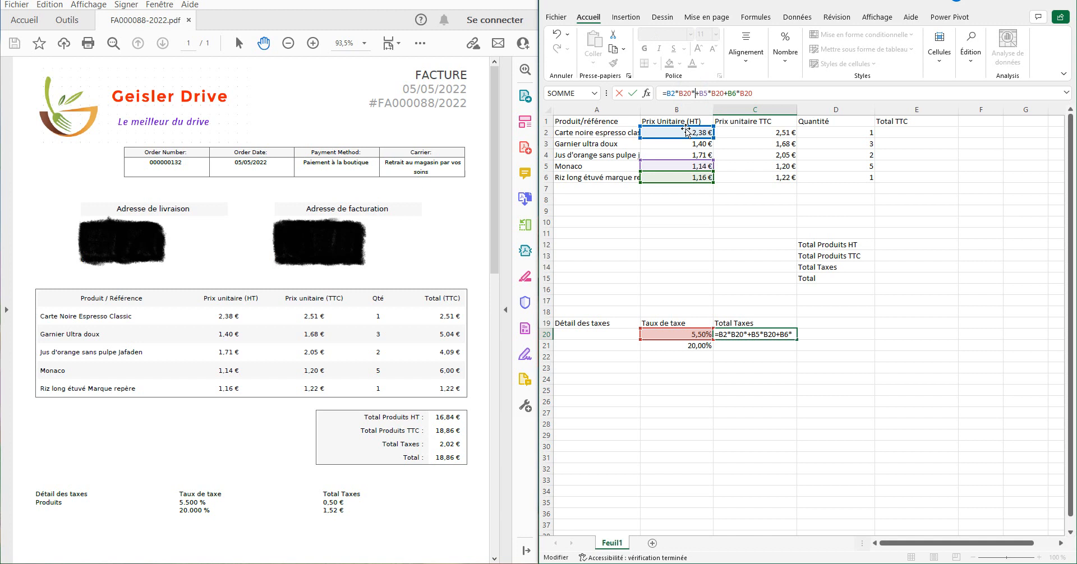
click(847, 132)
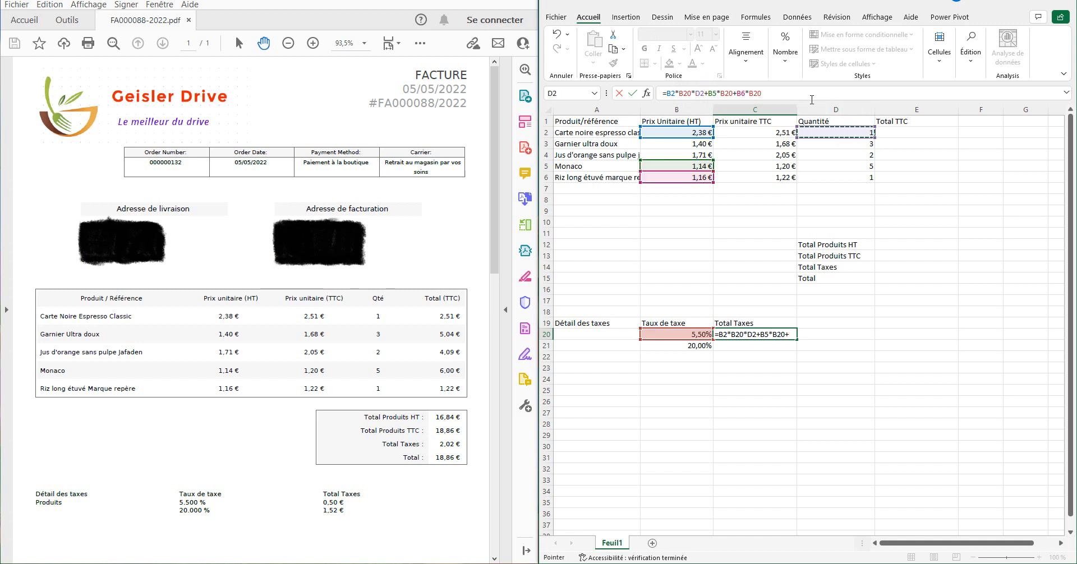
click(734, 92)
text(*)
click(701, 166)
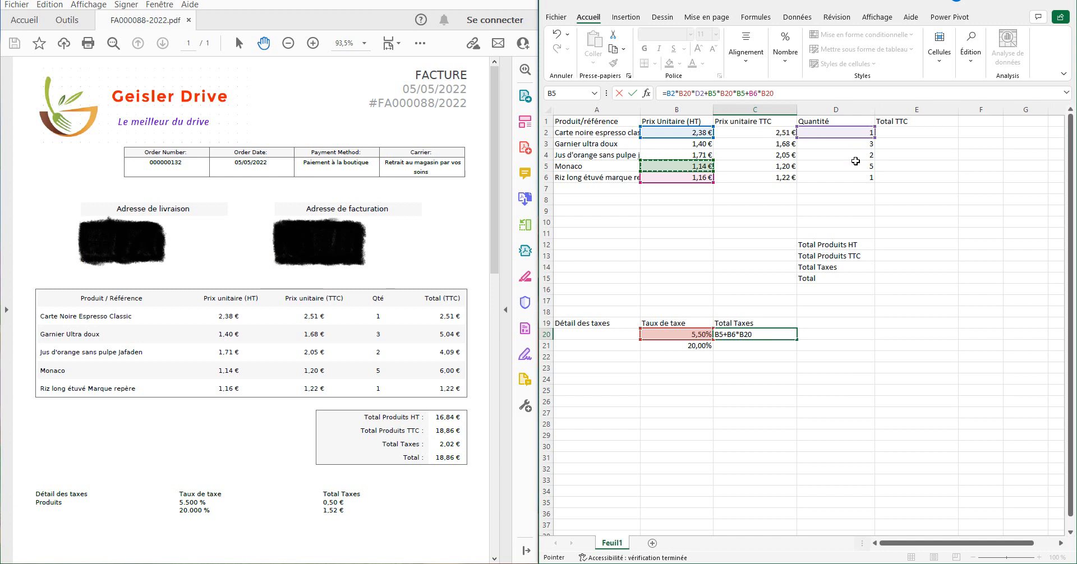
key(BackSpace)
key(BackSpace)
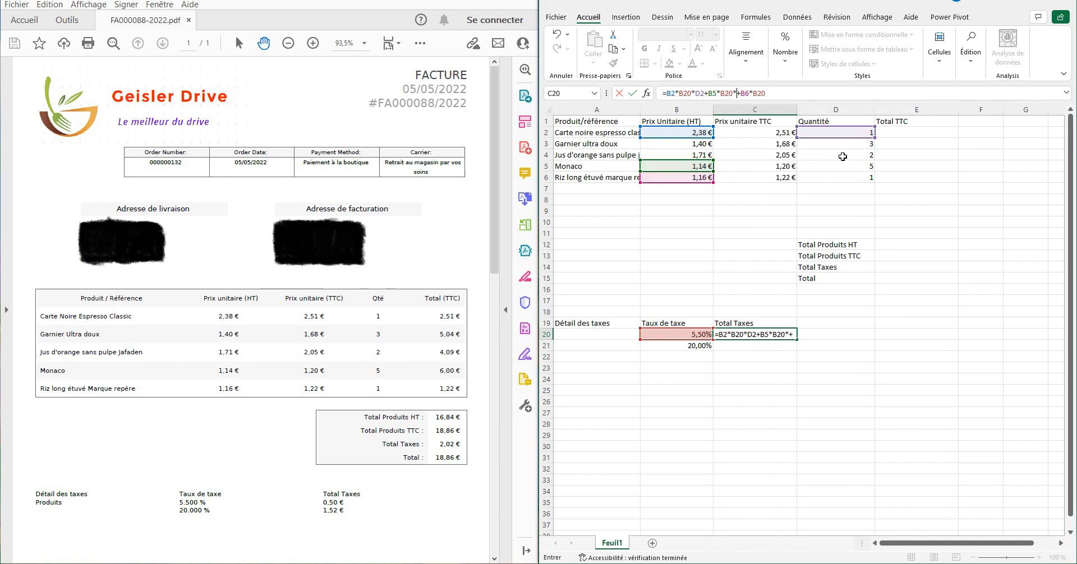
click(831, 167)
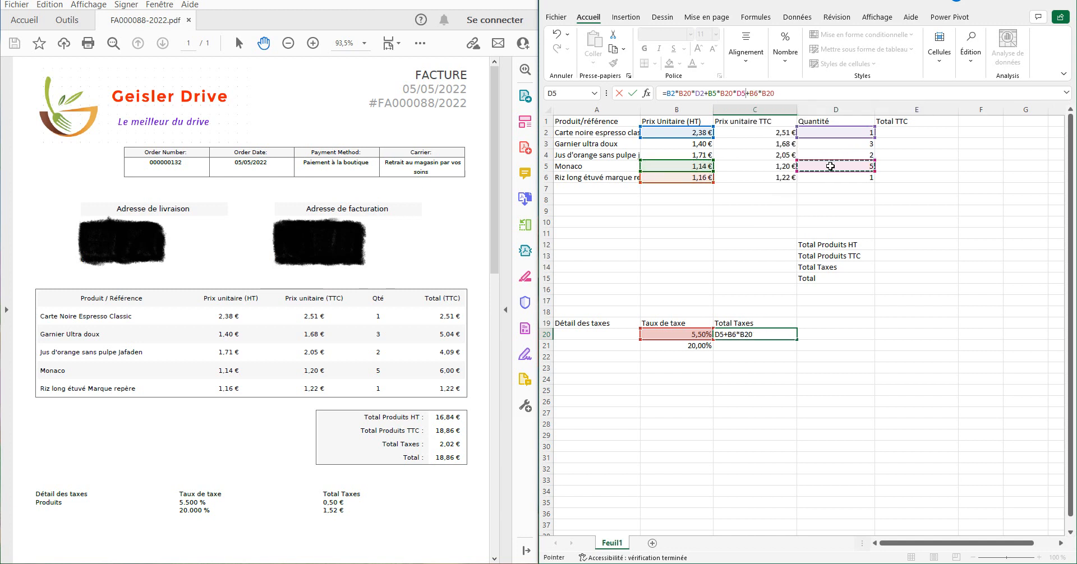
click(798, 92)
text(+B6*B20*)
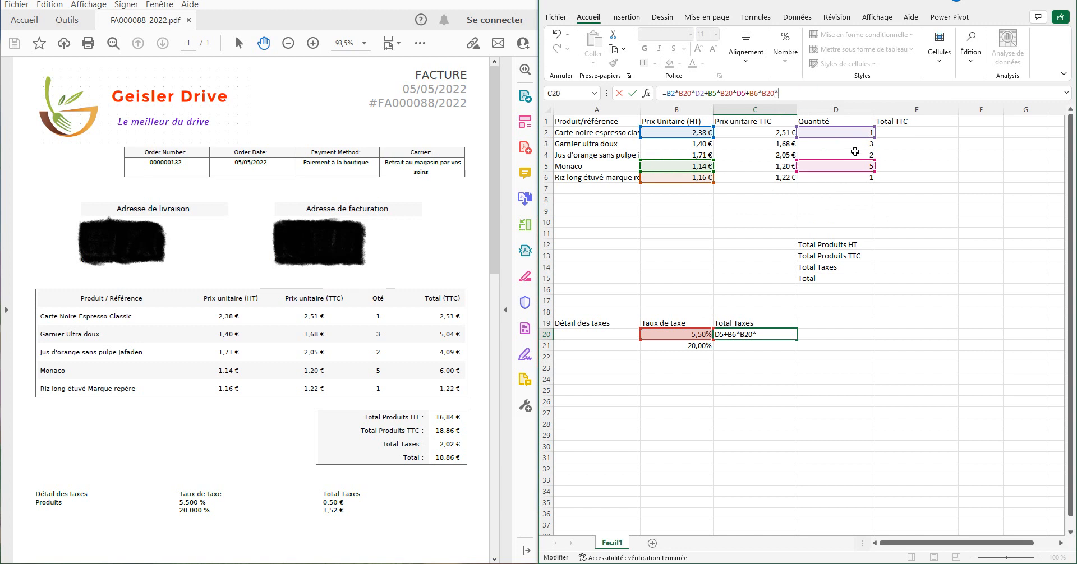
click(837, 178)
key(Return)
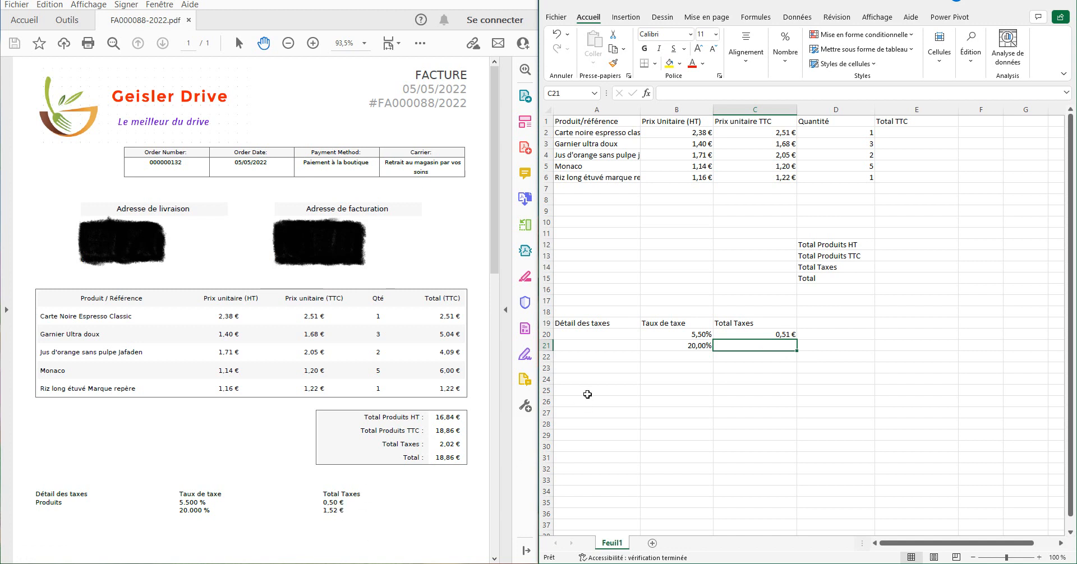
Enter =B3*B21*D3+B4*B21*D4 in C21 as the Total Taxes formula for the 20 % rate.
text(=)
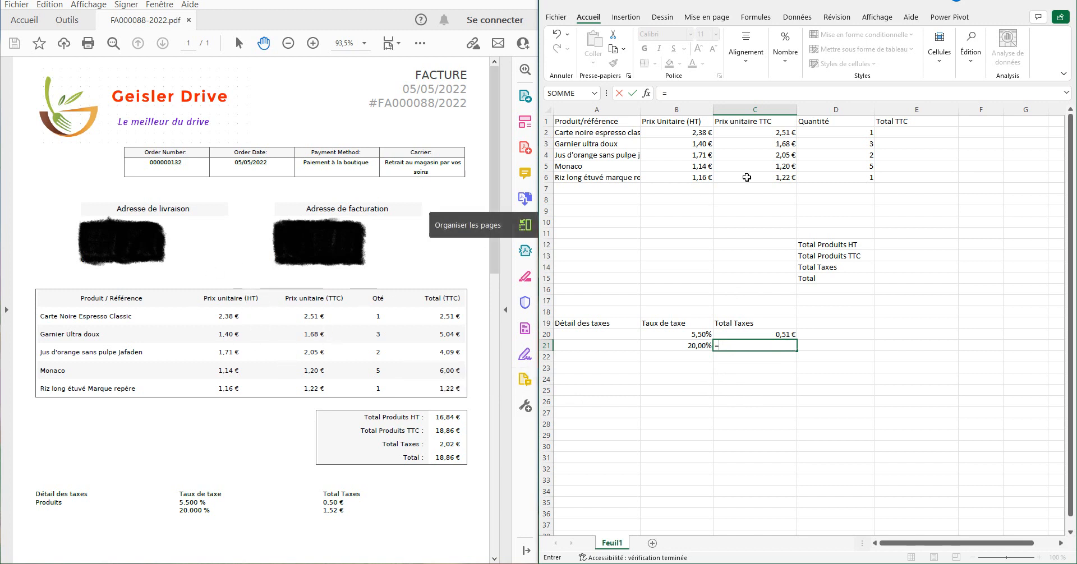
click(674, 147)
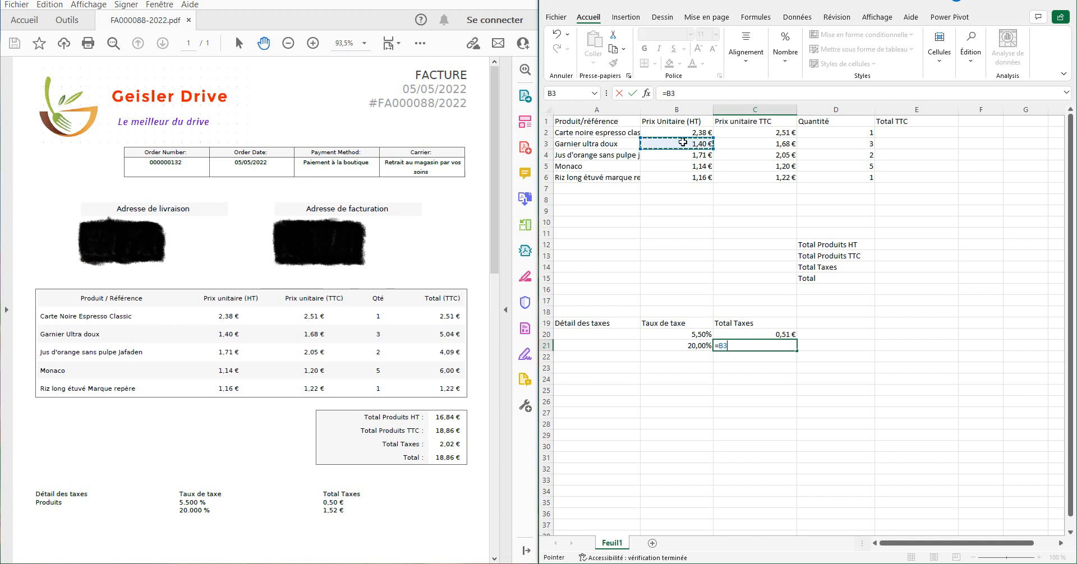
text(*)
click(688, 346)
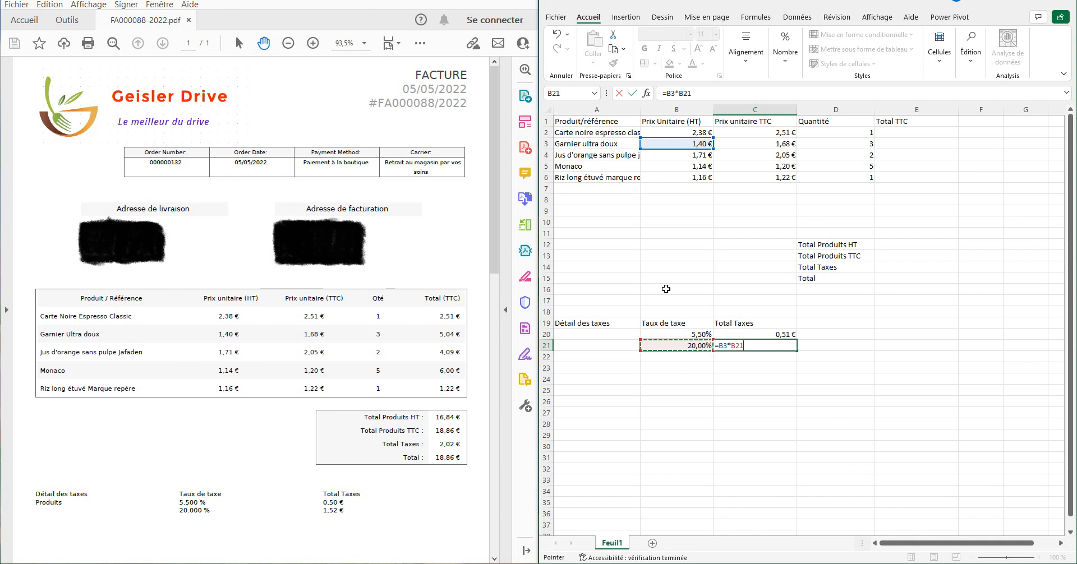
text(*)
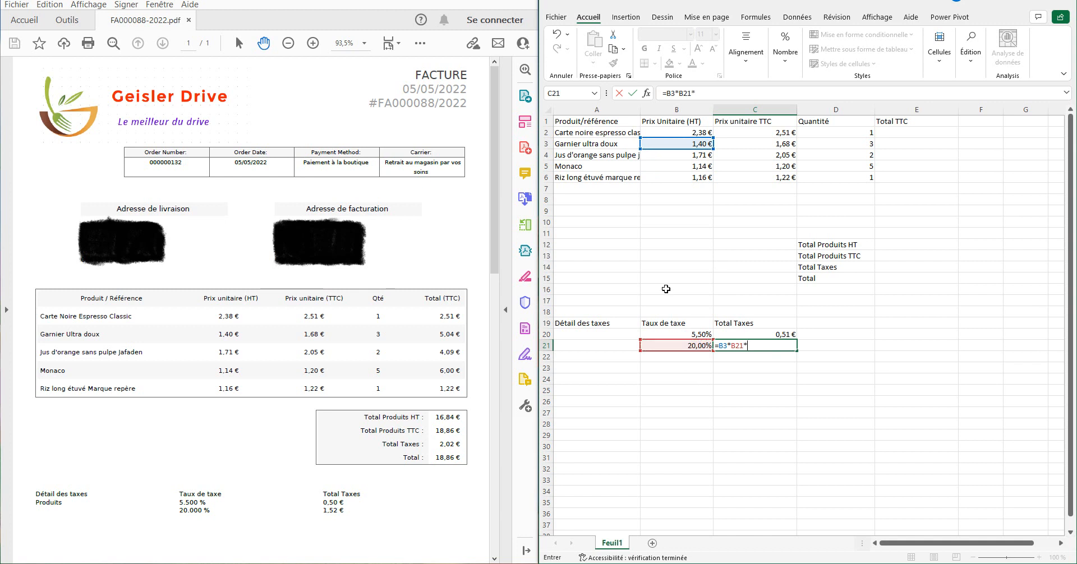
click(826, 147)
text(+)
click(707, 156)
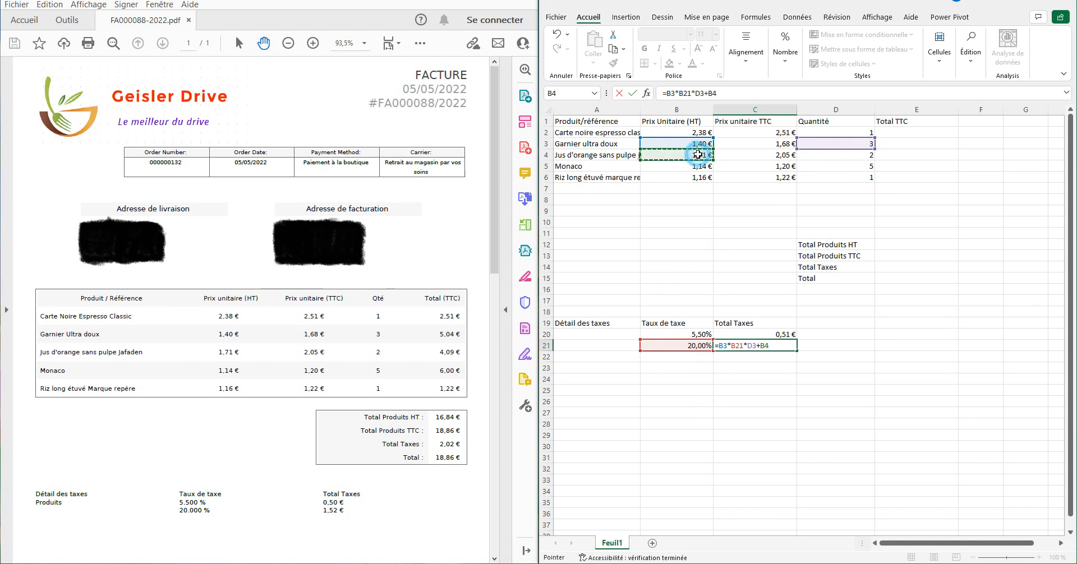
text(*)
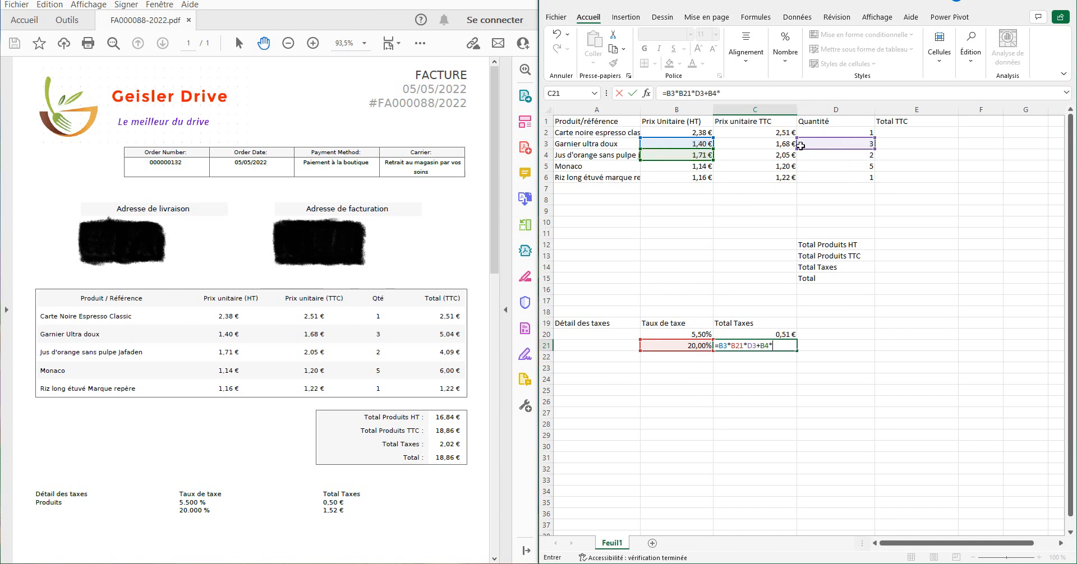
click(689, 344)
text(*)
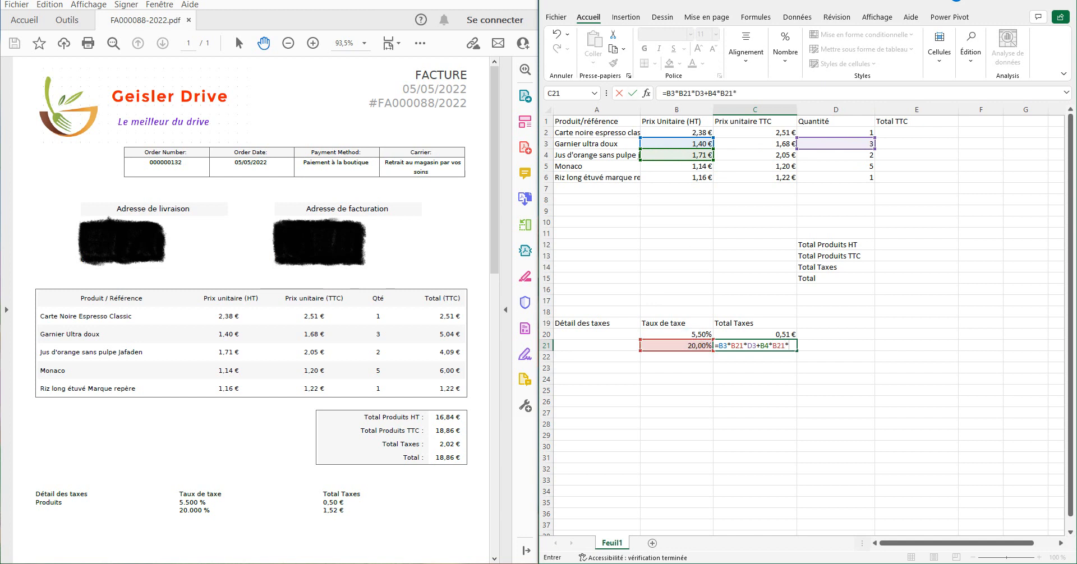
click(856, 156)
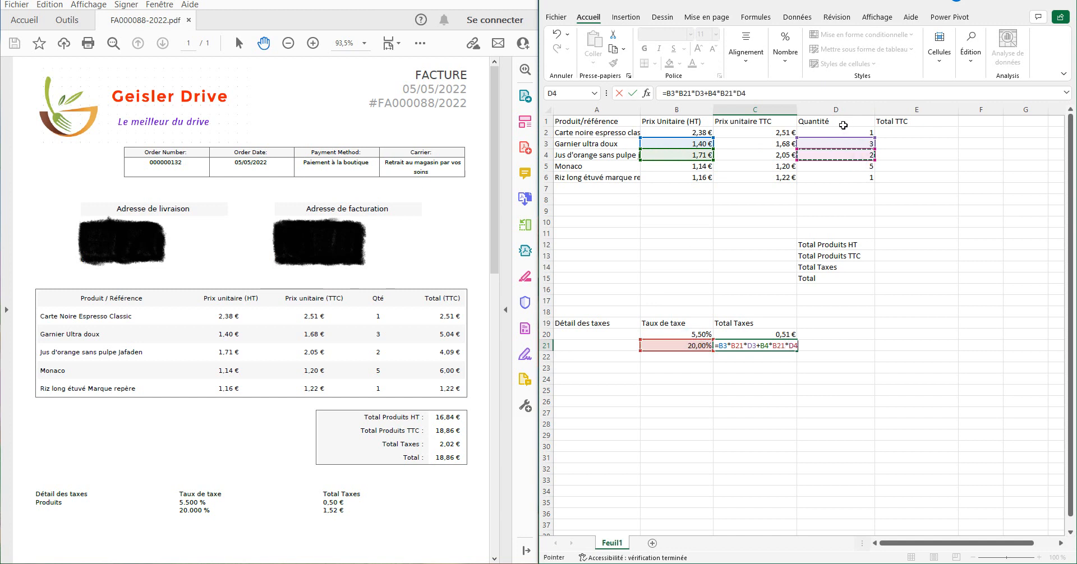
key(Return)
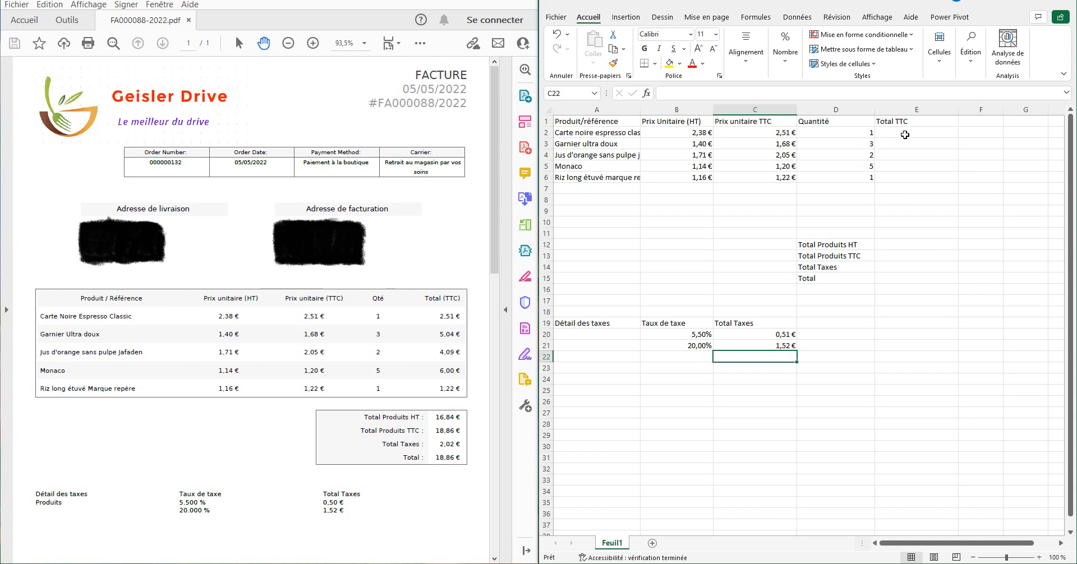
Calculate the Total TTC column by entering =C2*D2 in E2 and filling the formula down to E6.
click(904, 135)
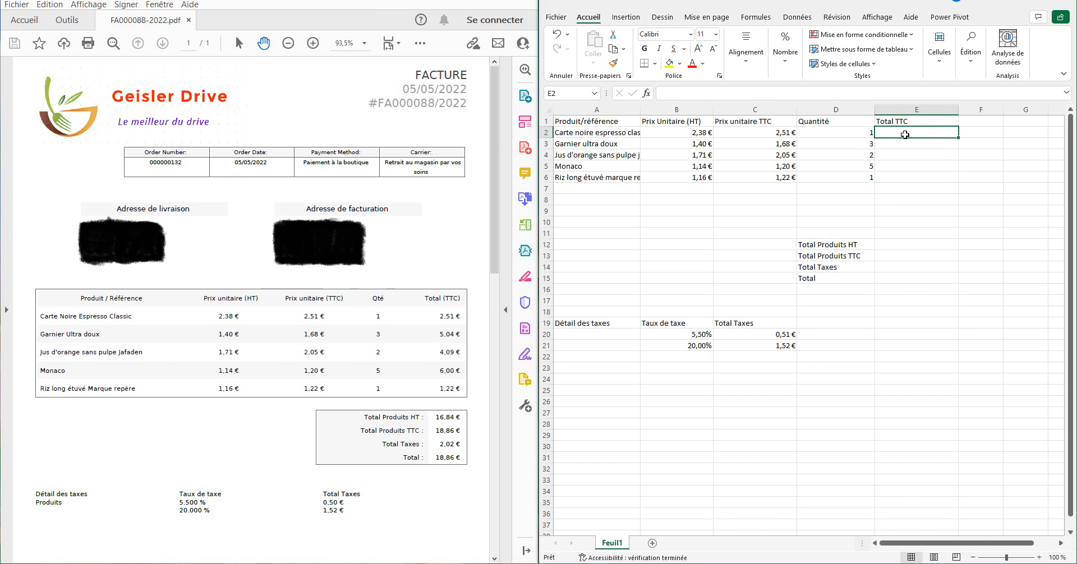
text(=)
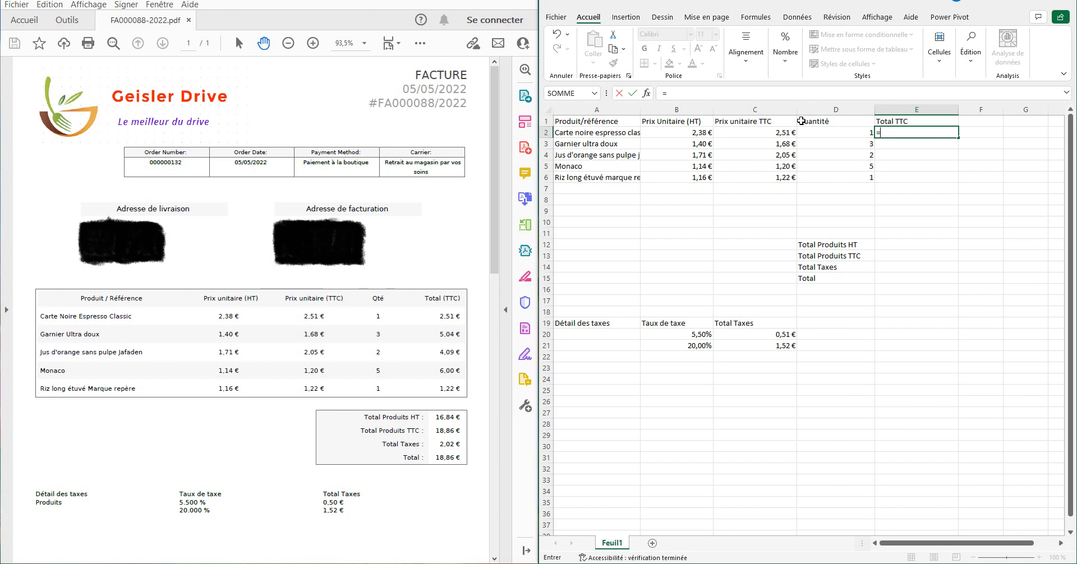
click(778, 133)
text(*)
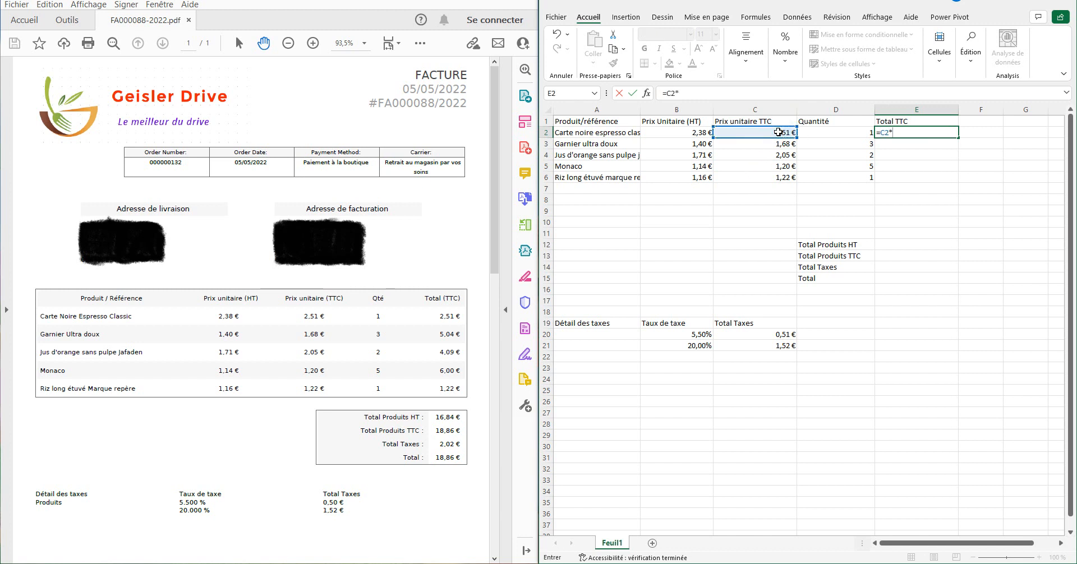
click(863, 131)
key(Return)
click(916, 133)
double_click(958, 139)
click(987, 267)
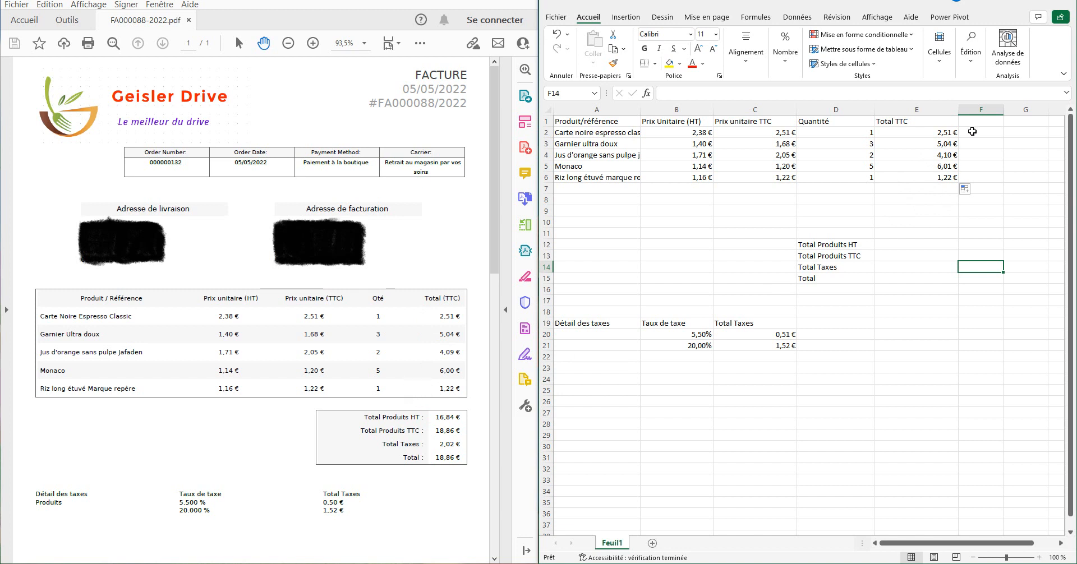
click(912, 245)
text(=)
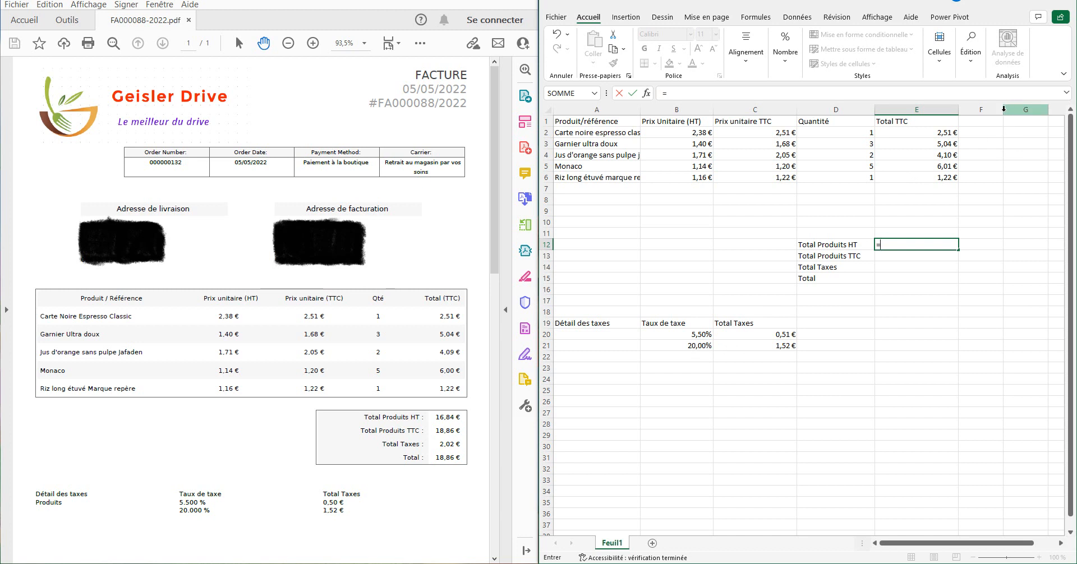
click(1026, 177)
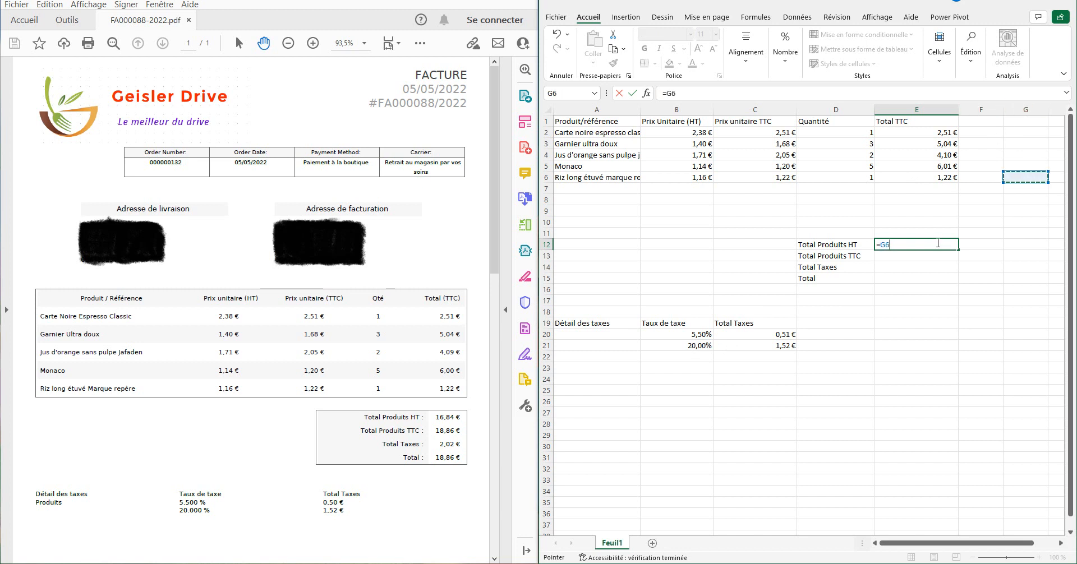
key(BackSpace)
key(Return)
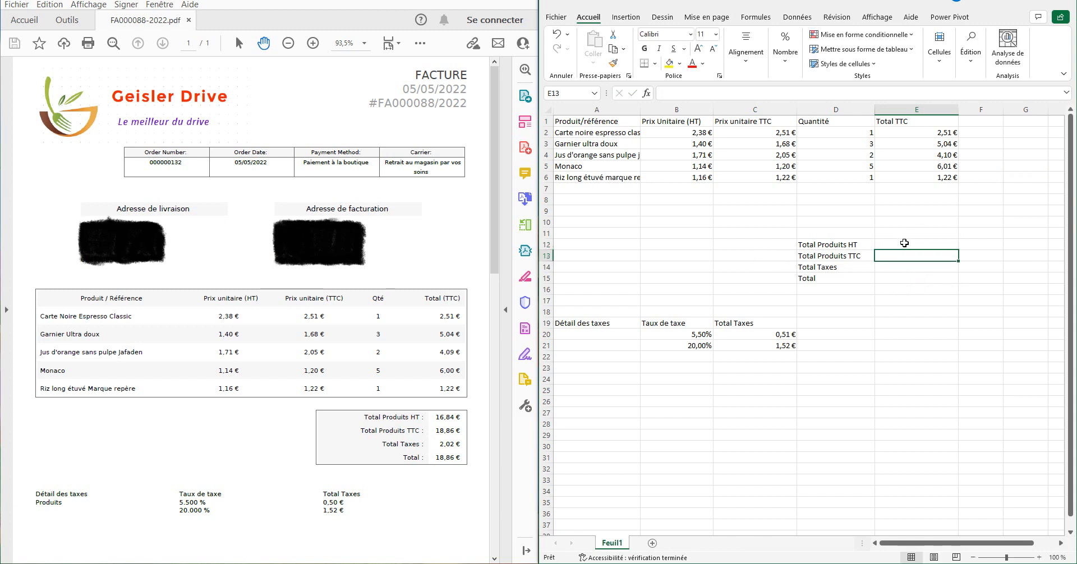
Widen column F and enter the heading "total HT" in F1.
drag(1003, 109, 1044, 109)
click(991, 122)
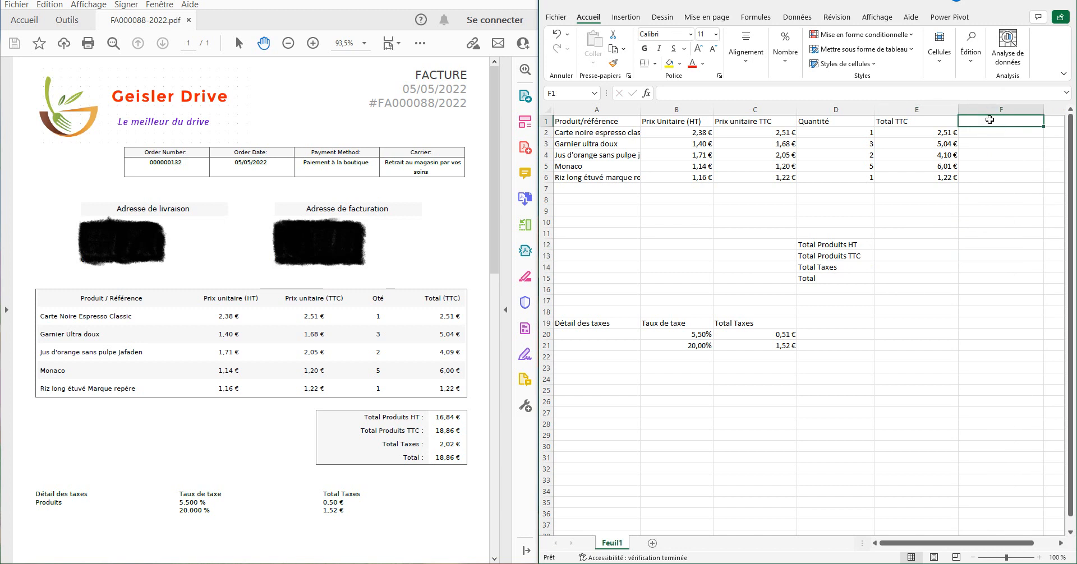
text(total HT)
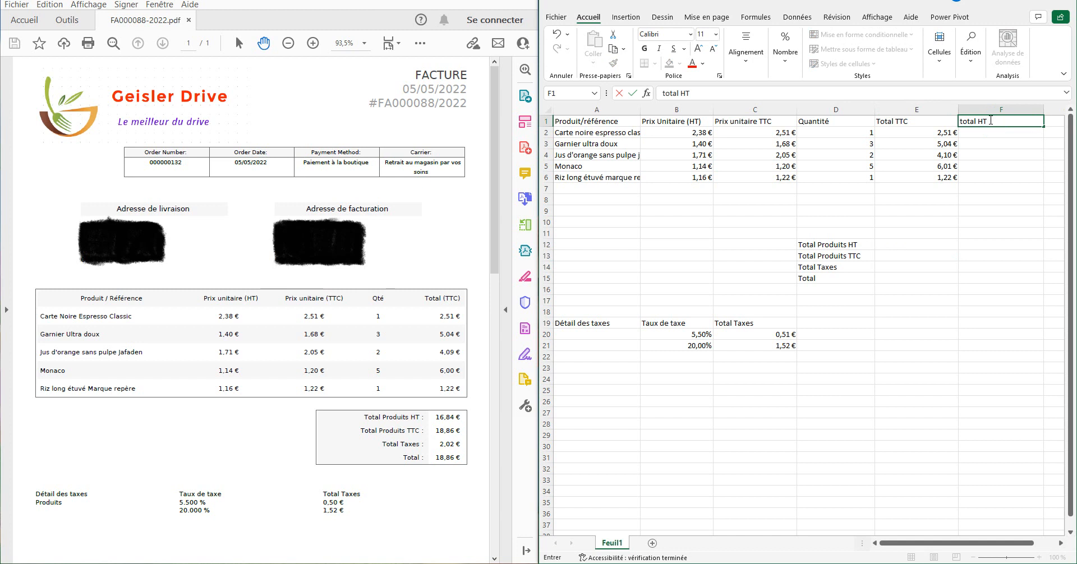
key(Return)
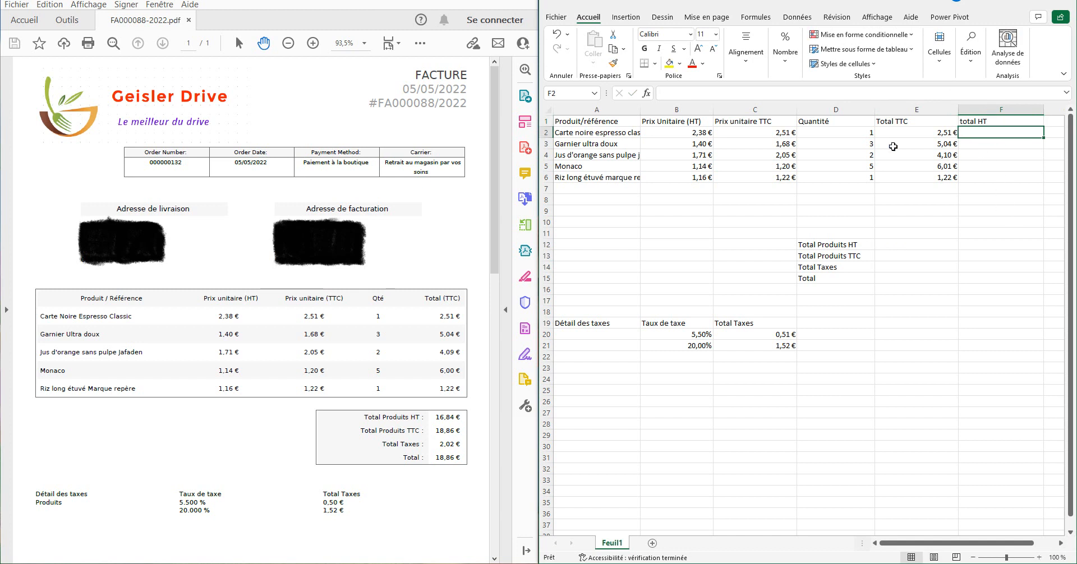
Calculate the total HT column by entering =B2*D2 in F2 and filling the formula down to F6.
text(=)
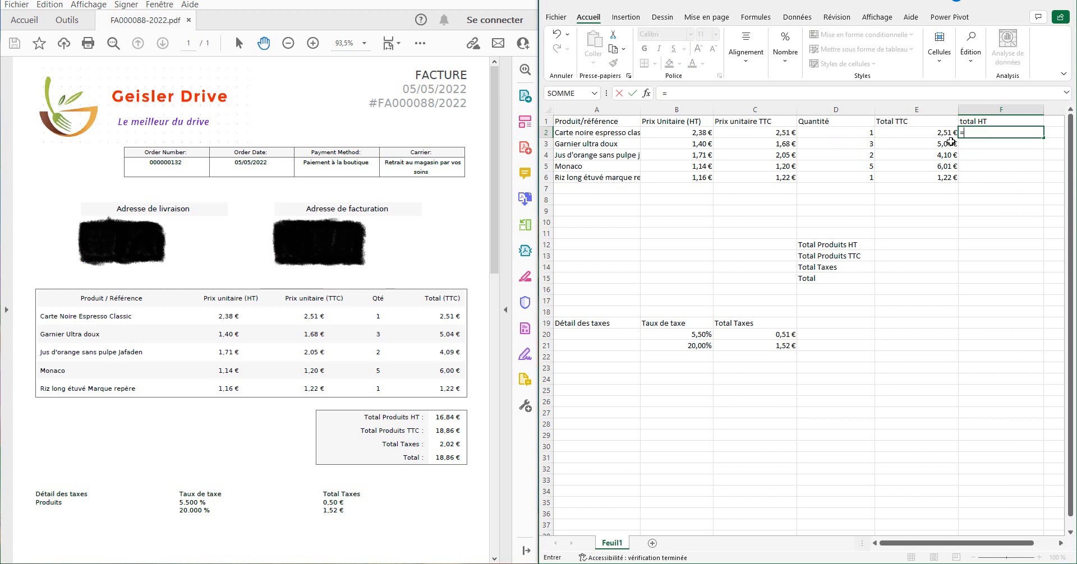
click(700, 131)
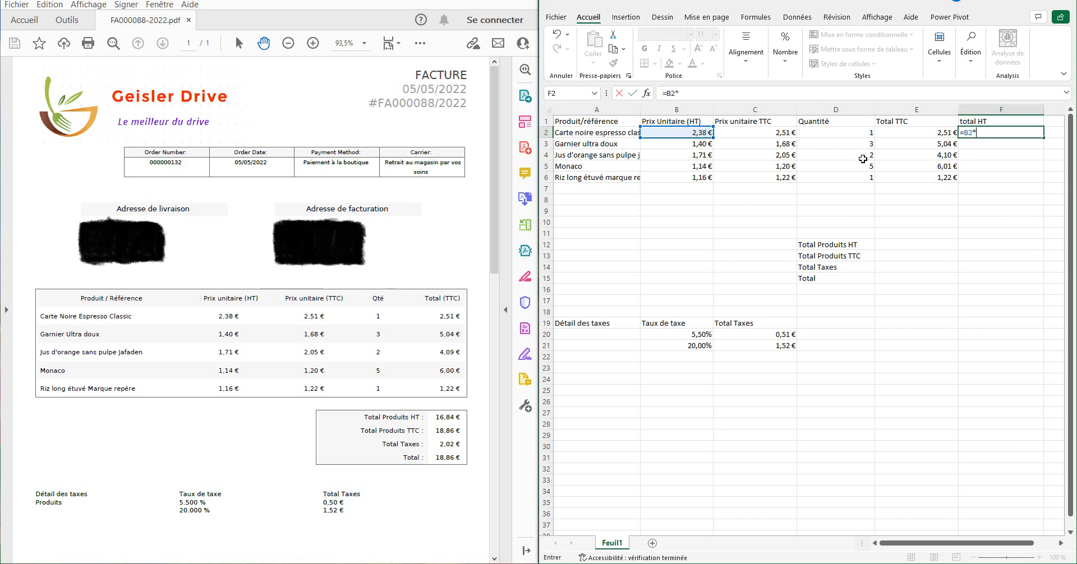
text(*)
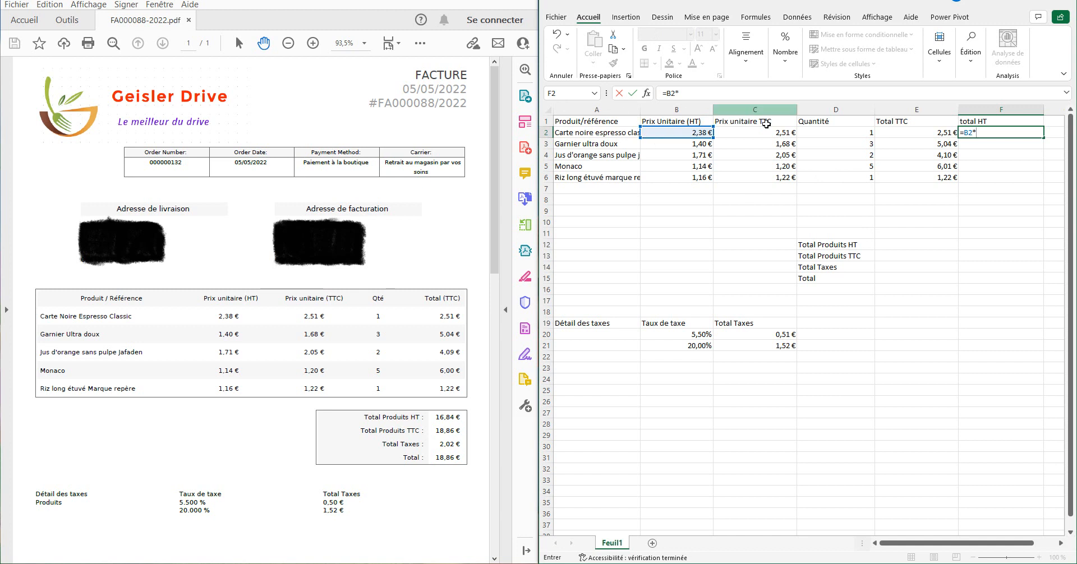
click(809, 134)
key(Return)
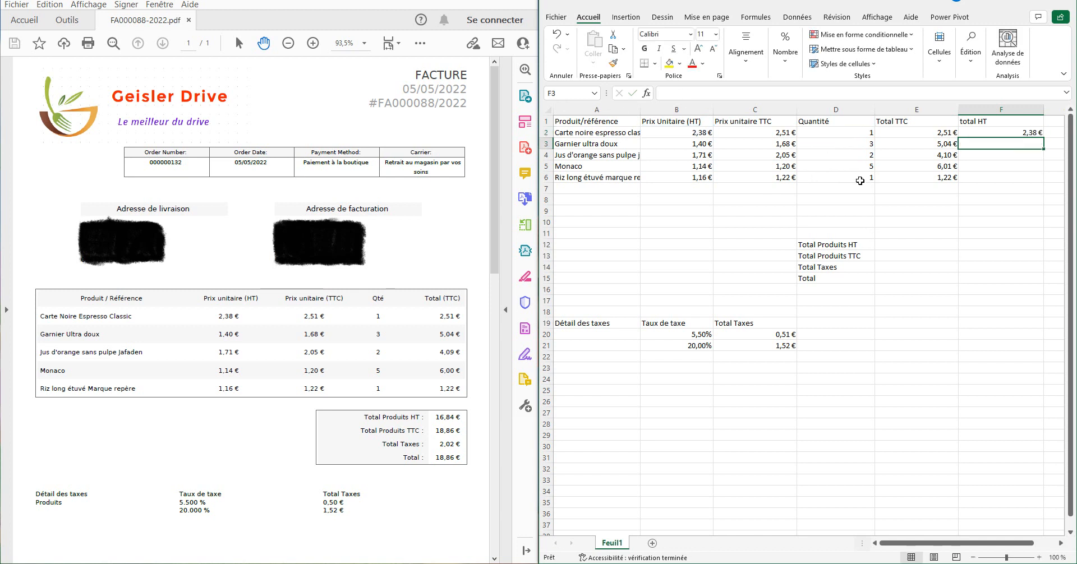
click(1002, 135)
drag(1045, 138, 1044, 183)
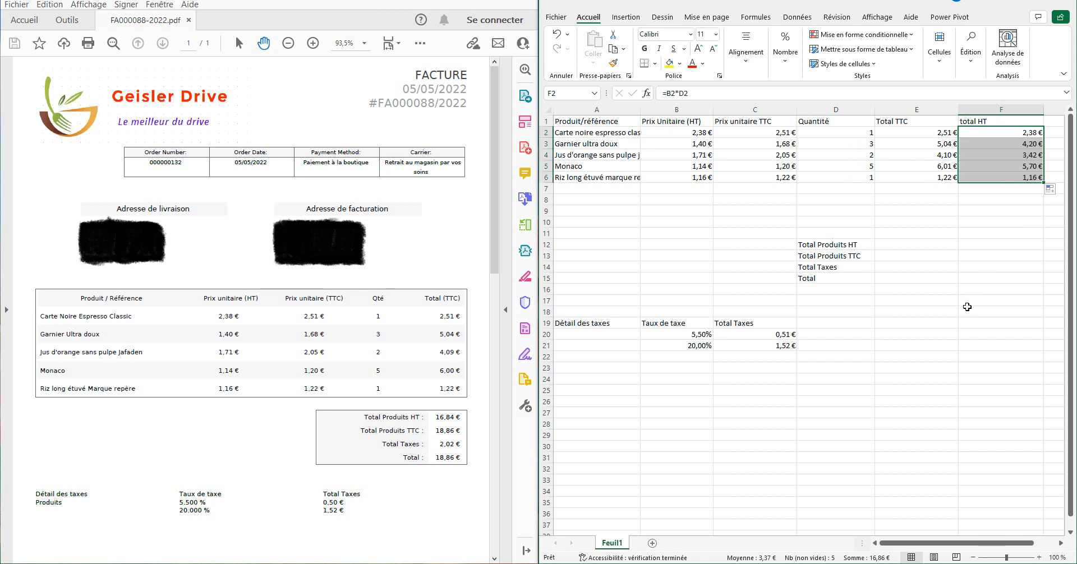
Calculate Total Produits HT in E12 with the formula =SOMME(F2:F6).
click(916, 247)
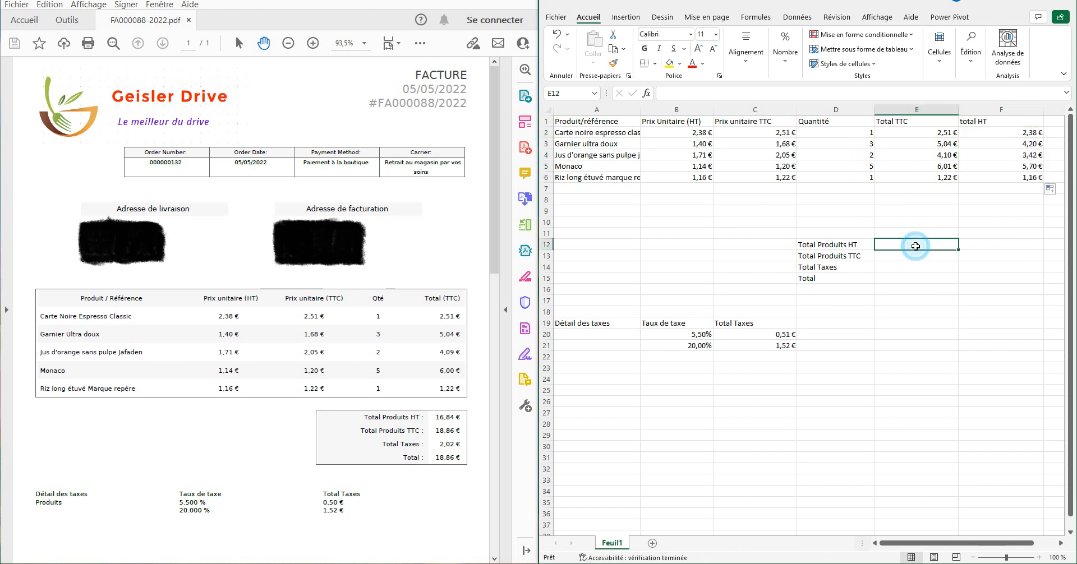
text(=so)
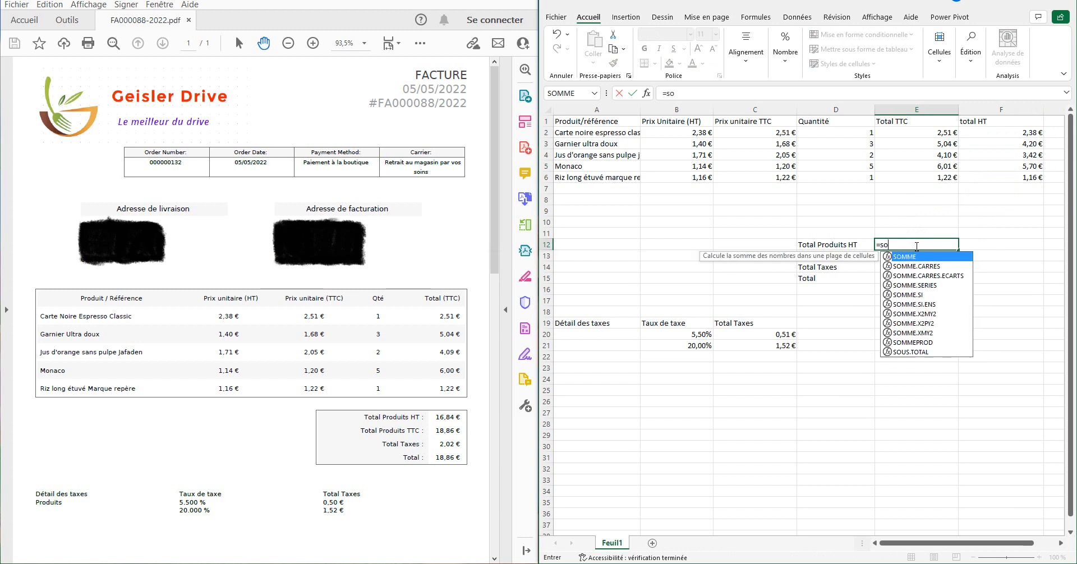
text(mme()
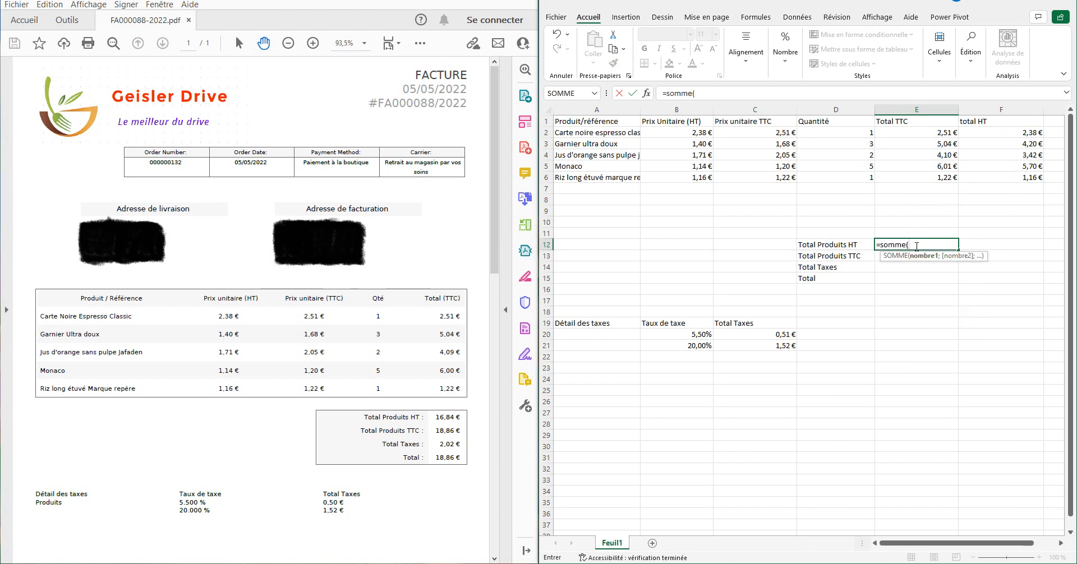
click(1020, 138)
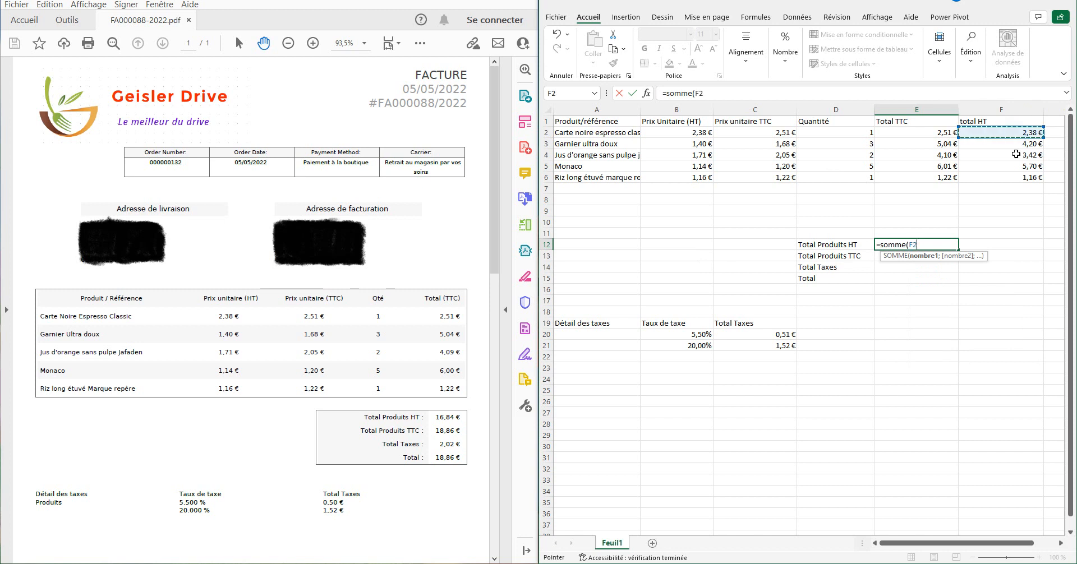
click(1008, 179)
click(1018, 136)
shift+click(1009, 177)
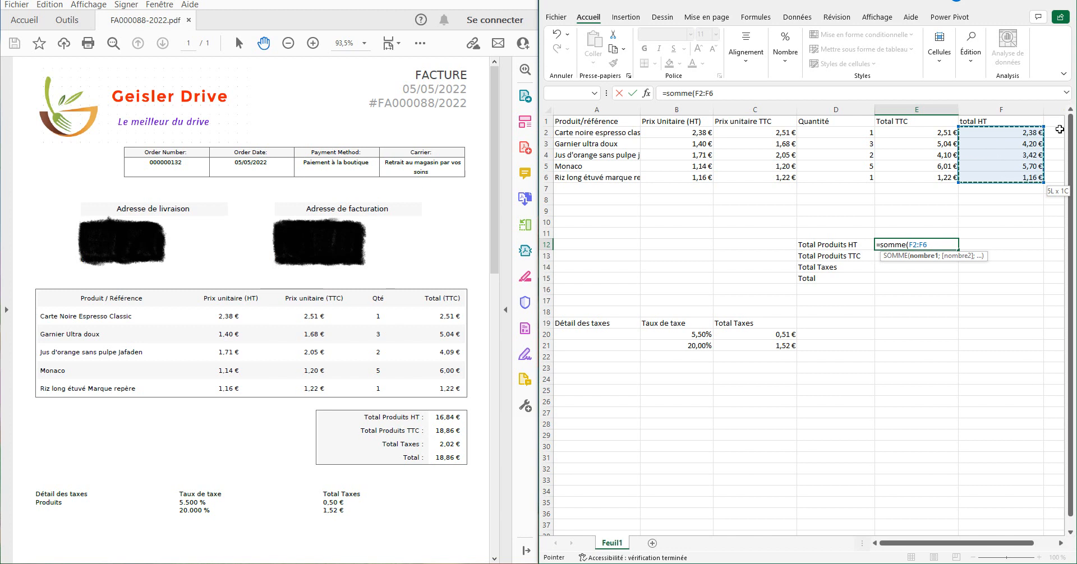
key(Return)
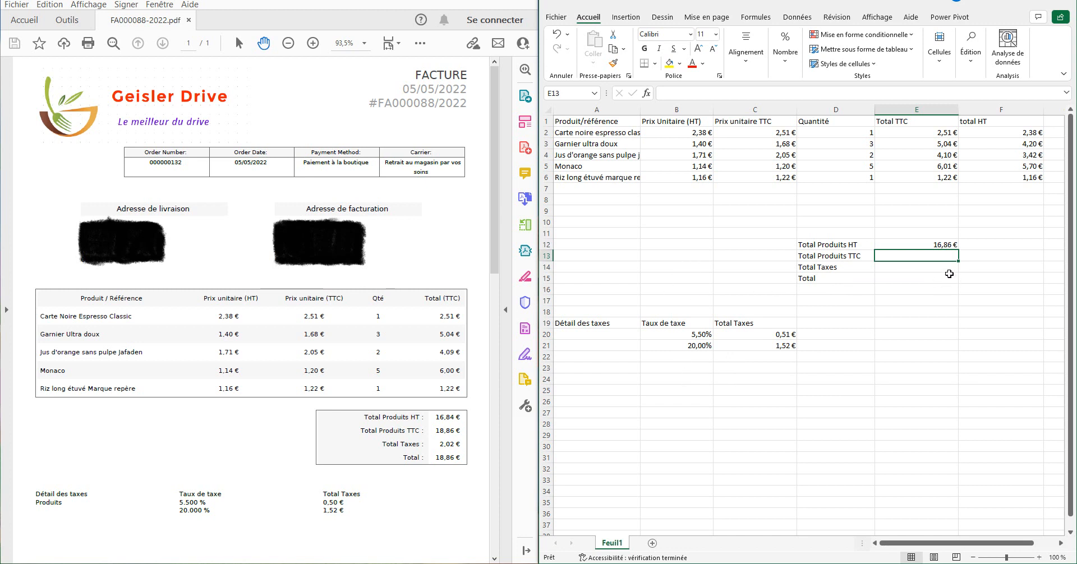
Calculate Total Produits TTC in E13 with the formula =SOMME(E2:E6).
text(=)
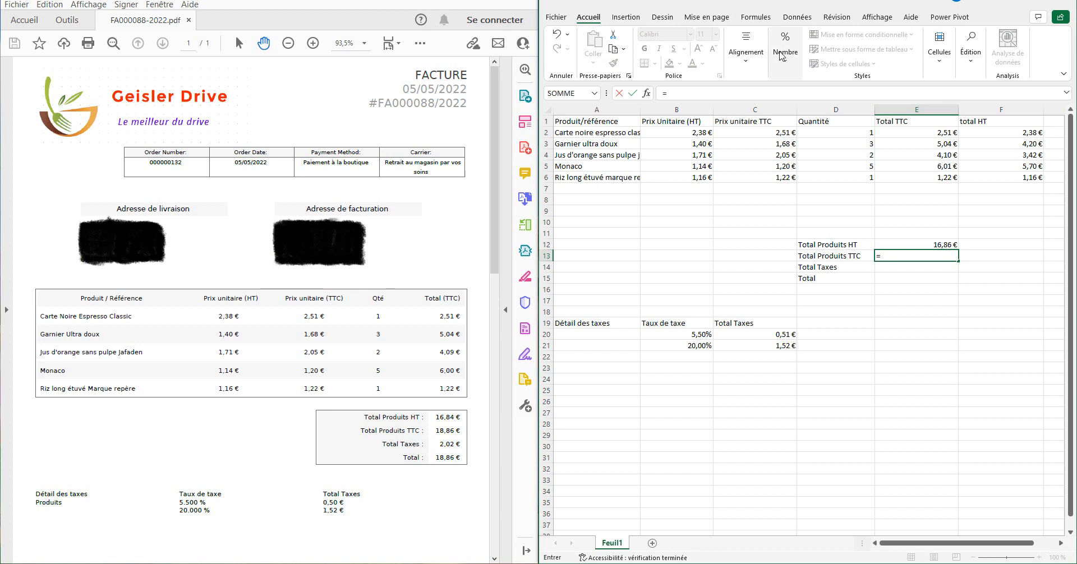
text(s)
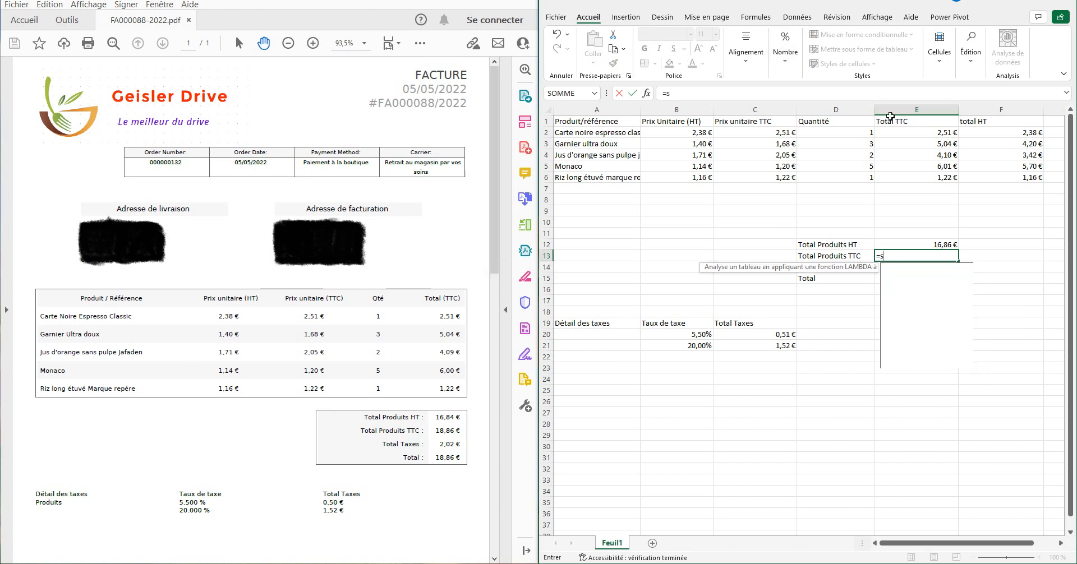
text(omme()
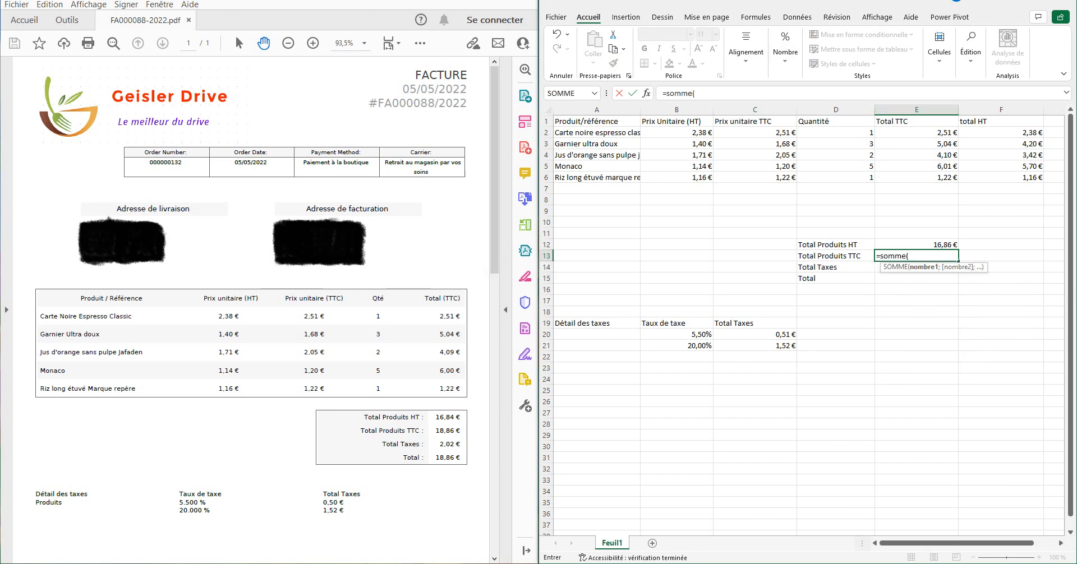
click(885, 132)
text(;)
click(890, 177)
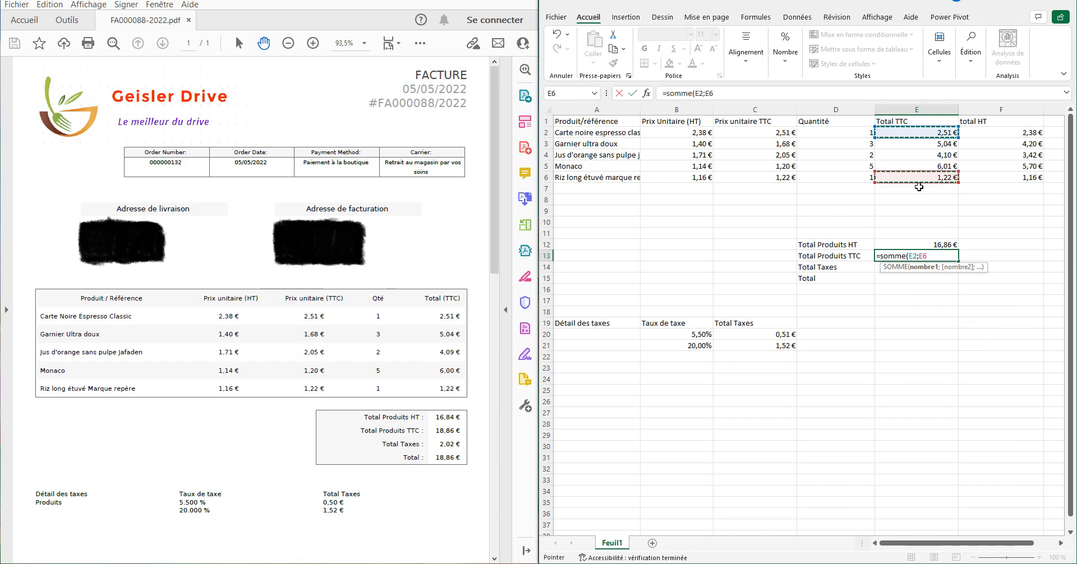
key(BackSpace)
key(BackSpace)
key(BackSpace)
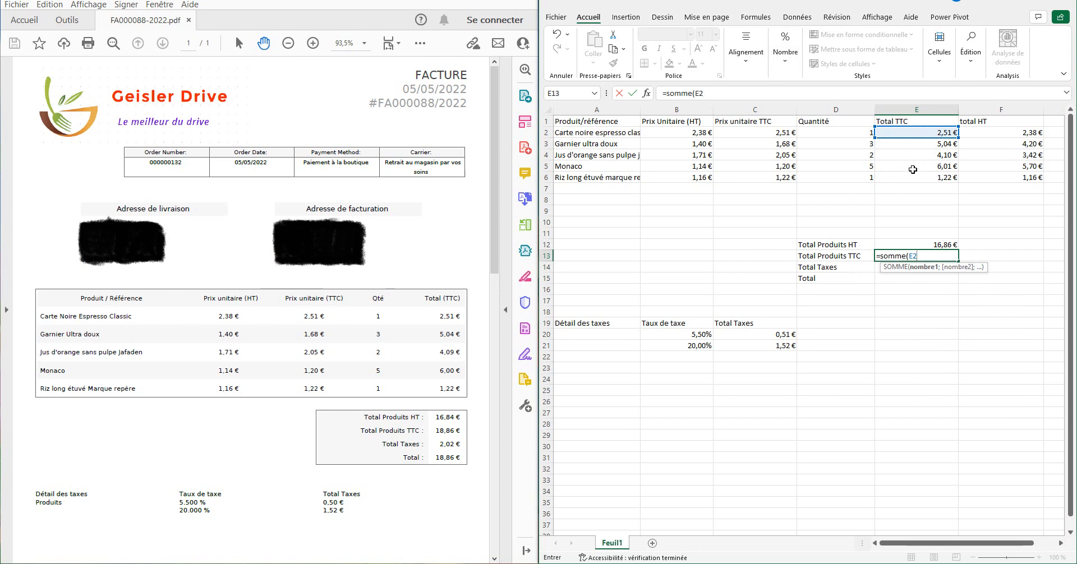
drag(916, 165, 917, 257)
click(1012, 215)
click(952, 254)
key(F2)
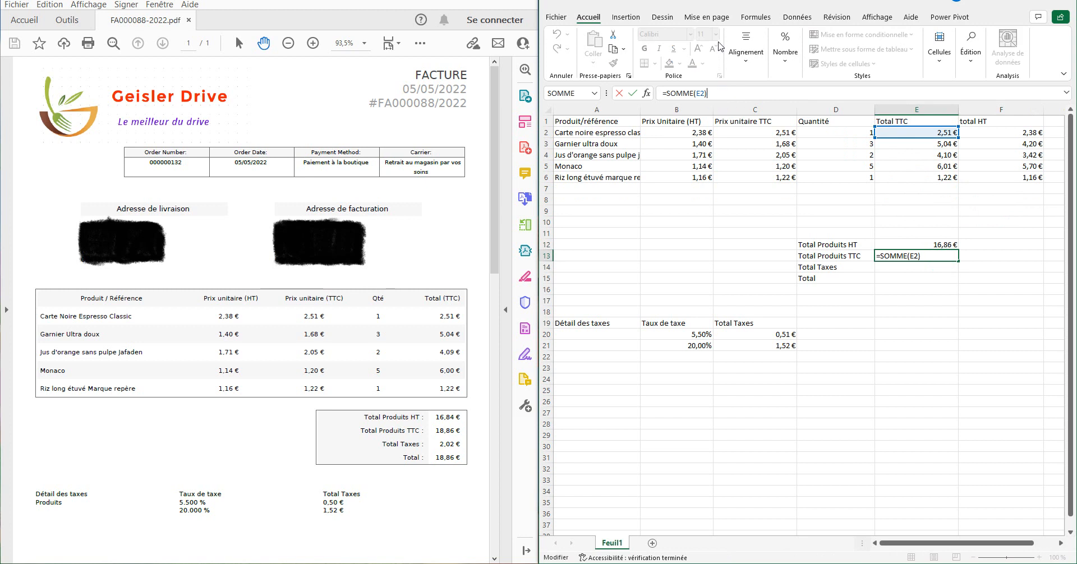
key(BackSpace)
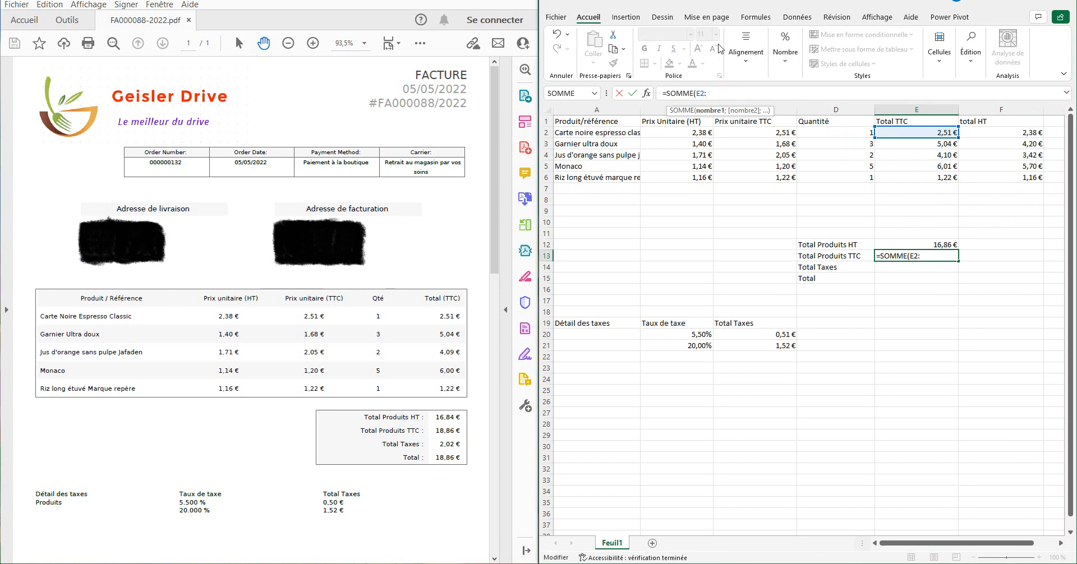
text(:)
click(926, 177)
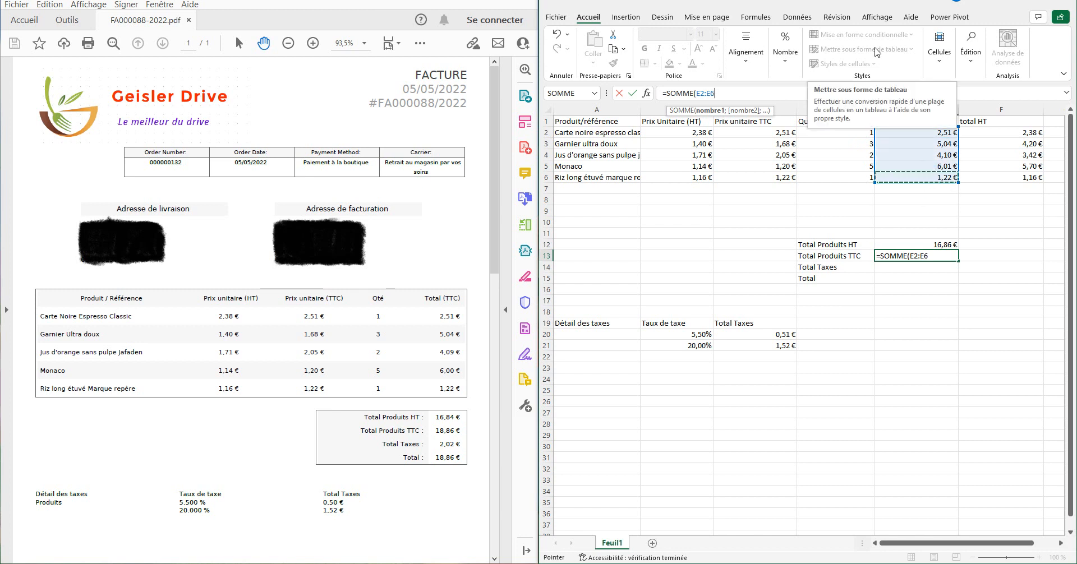
key(Return)
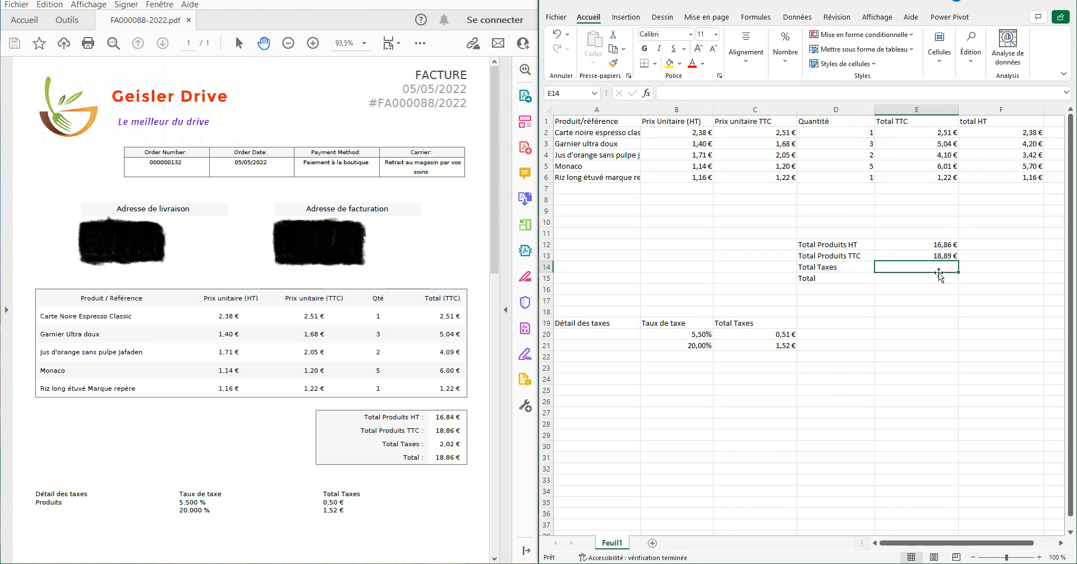
Calculate the invoice's Total Taxes in E14 with the formula =SOMME(C20:C21).
text(somm)
key(BackSpace)
key(BackSpace)
key(BackSpace)
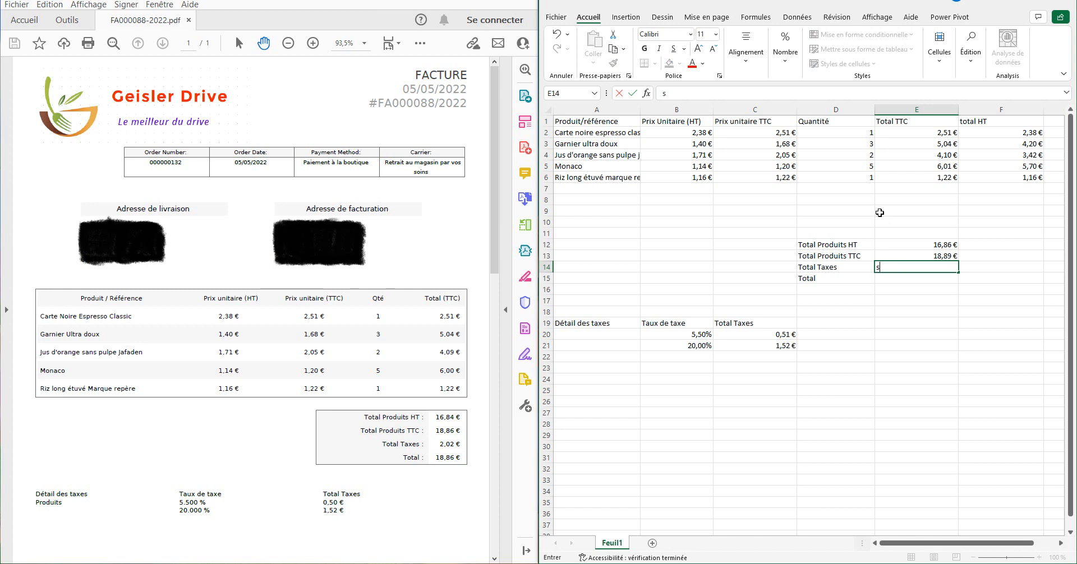
text(=som)
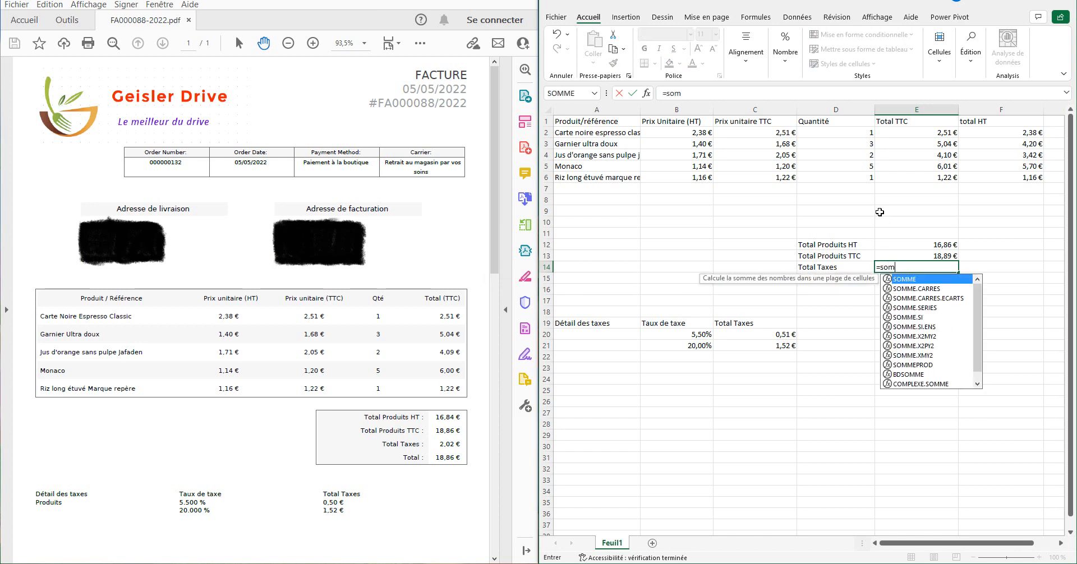
text(me()
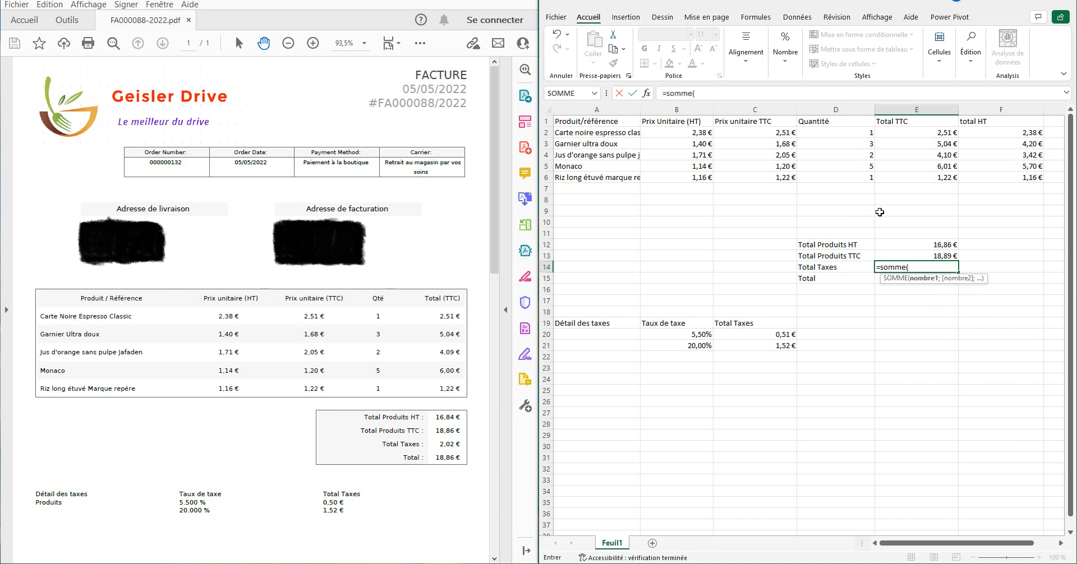
click(765, 332)
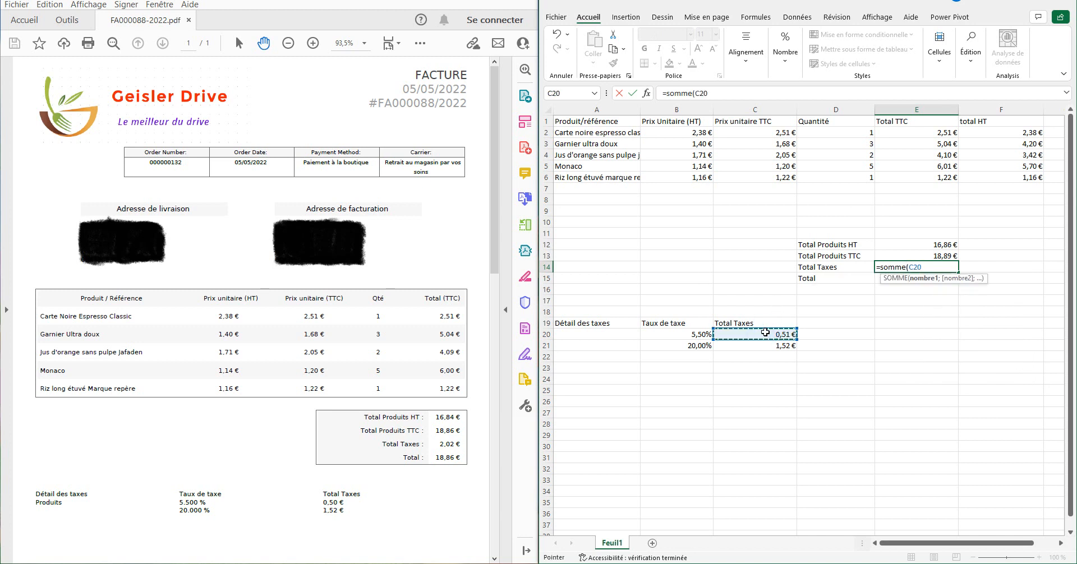
drag(763, 337, 761, 354)
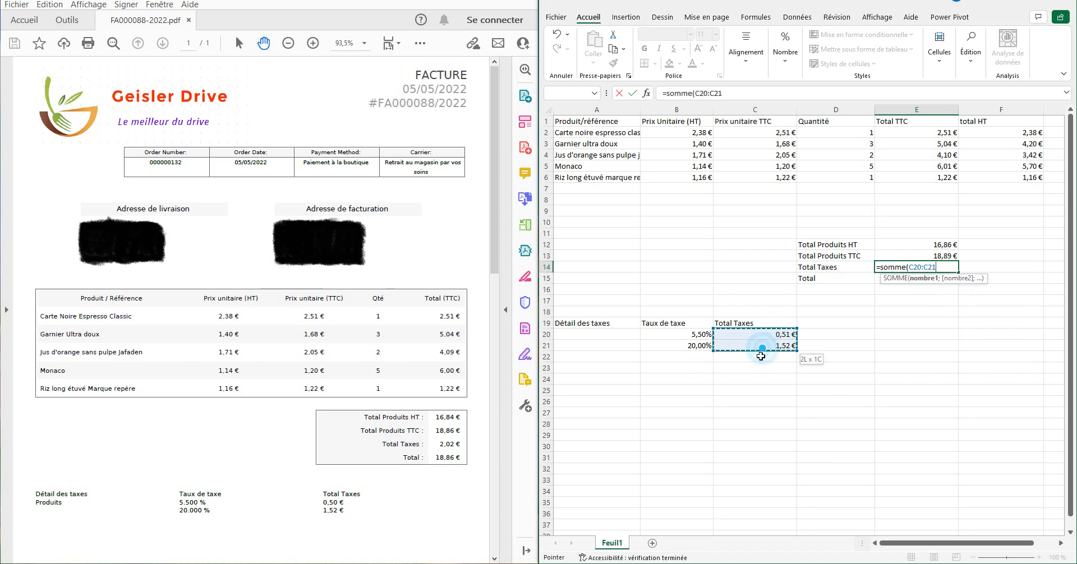
key(Return)
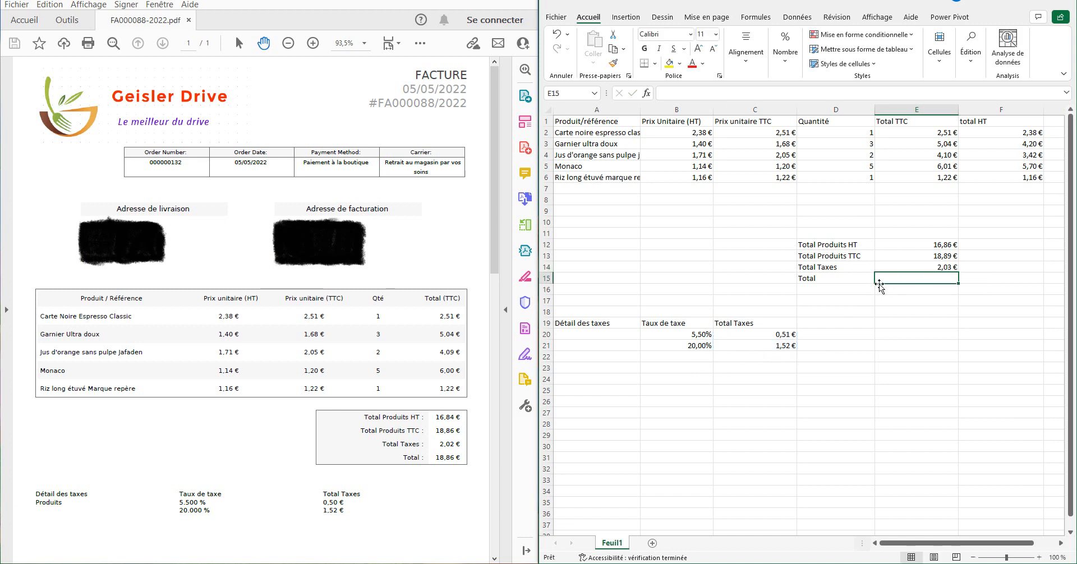
Set the invoice Total in E15 to the Total Produits TTC amount with the formula =E13.
text(=)
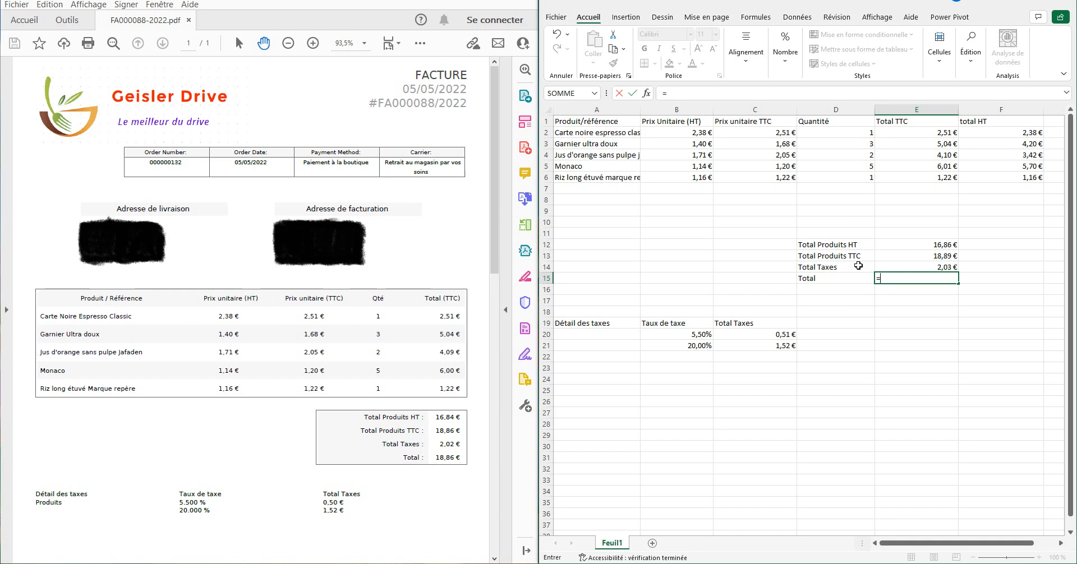
click(908, 253)
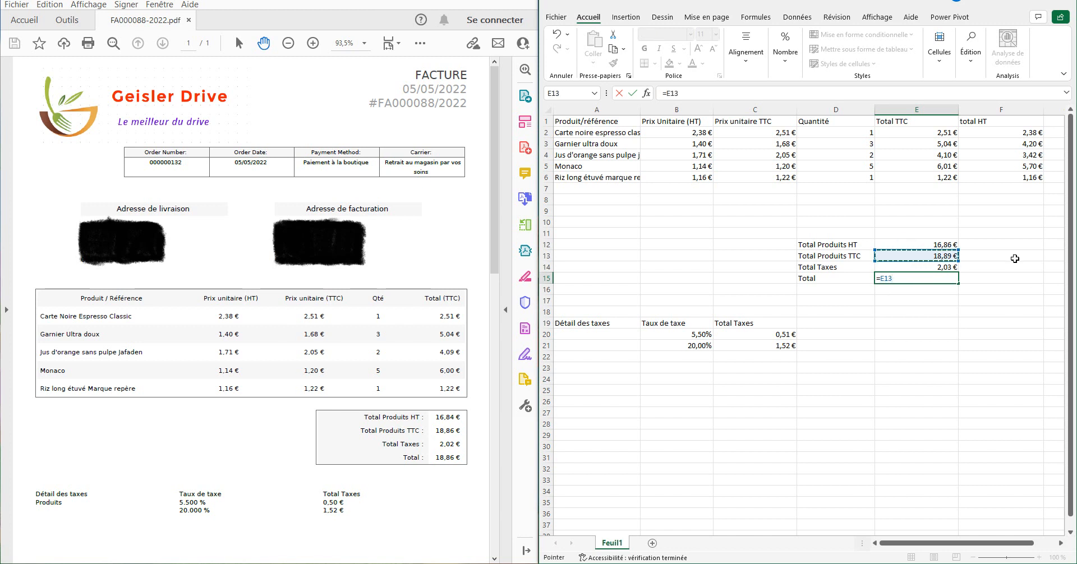
key(Return)
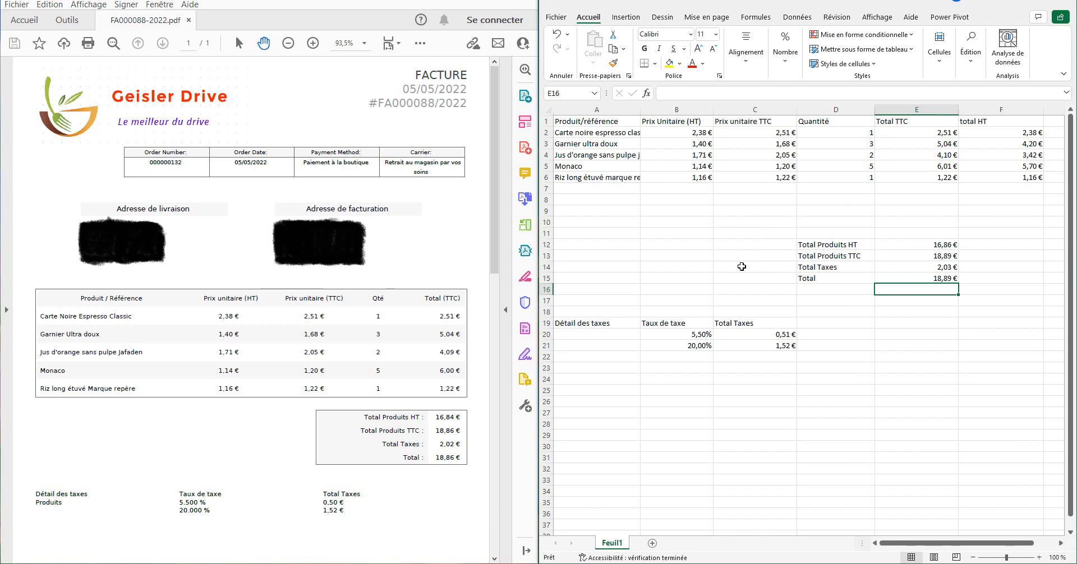
Review the Total Taxes formulas for both tax rates in C20 and C21.
click(738, 339)
click(762, 346)
click(773, 334)
click(777, 343)
click(777, 331)
click(767, 345)
click(768, 335)
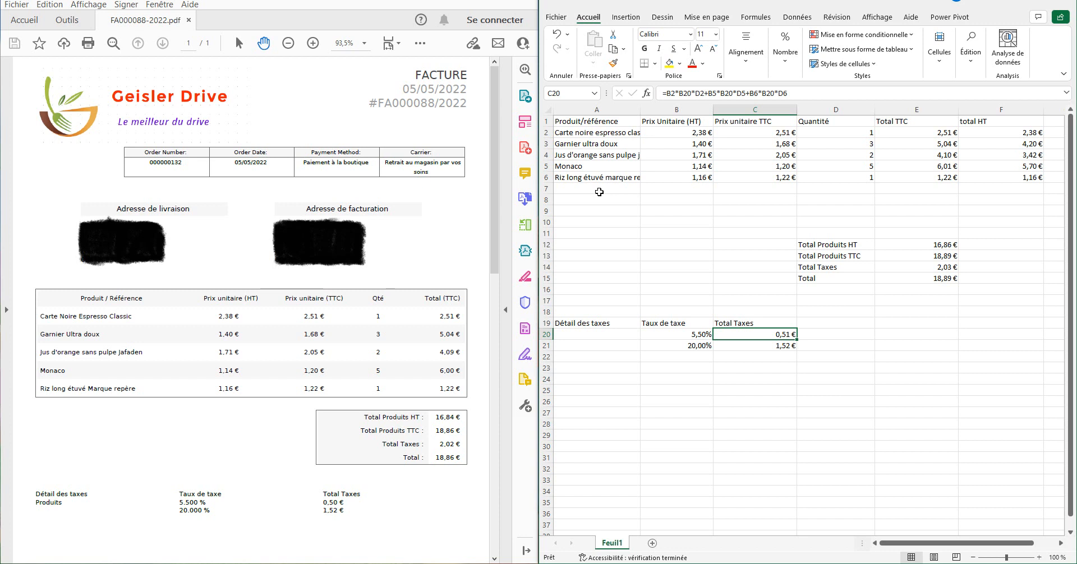
Review the entries and formulas of the first product line in B2:F2, plus the invoice totals in E12 and E14.
click(705, 133)
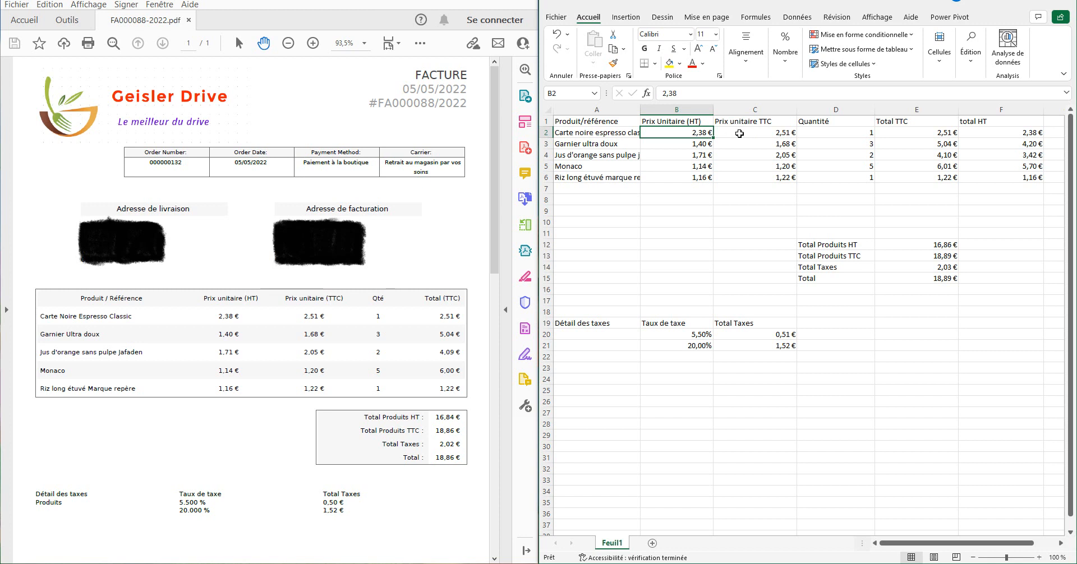
click(739, 133)
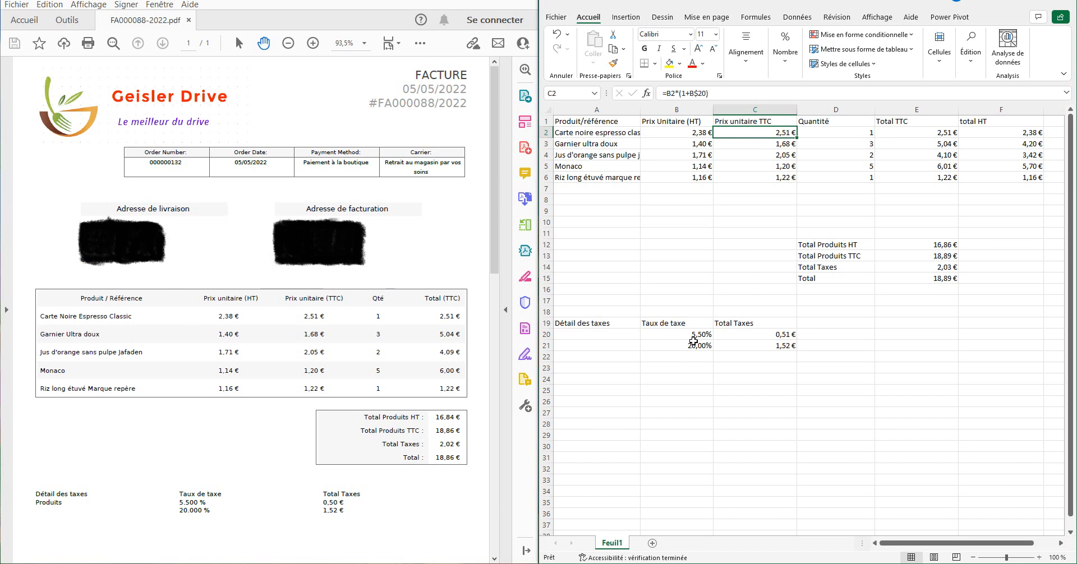
click(824, 138)
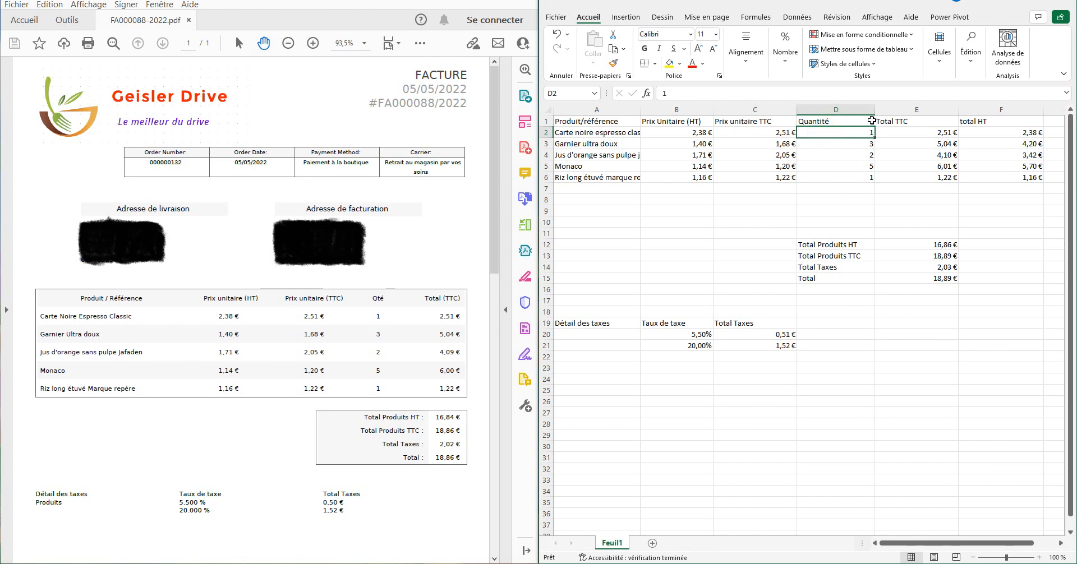
click(920, 132)
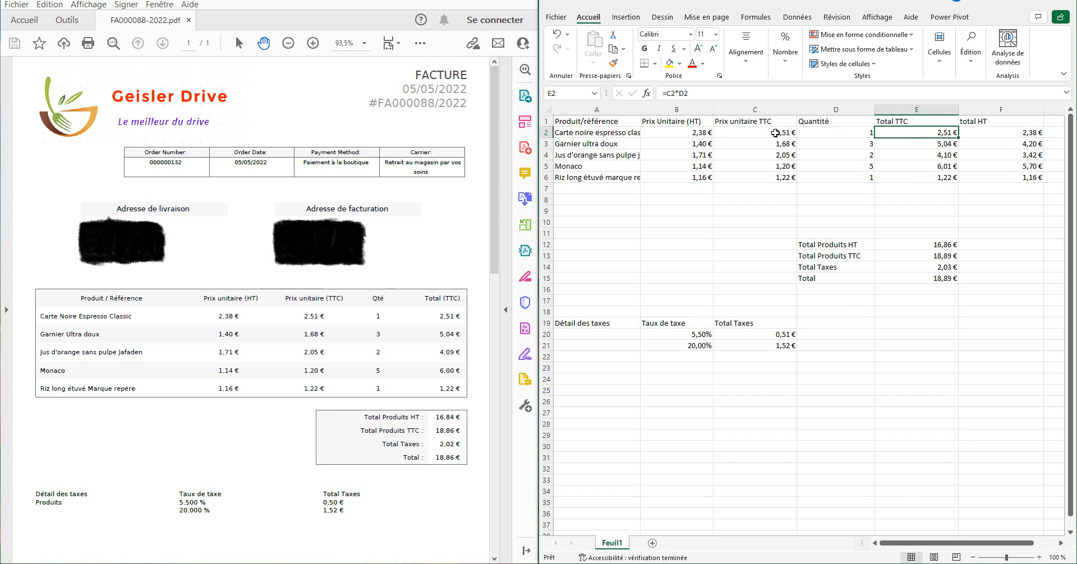
click(980, 134)
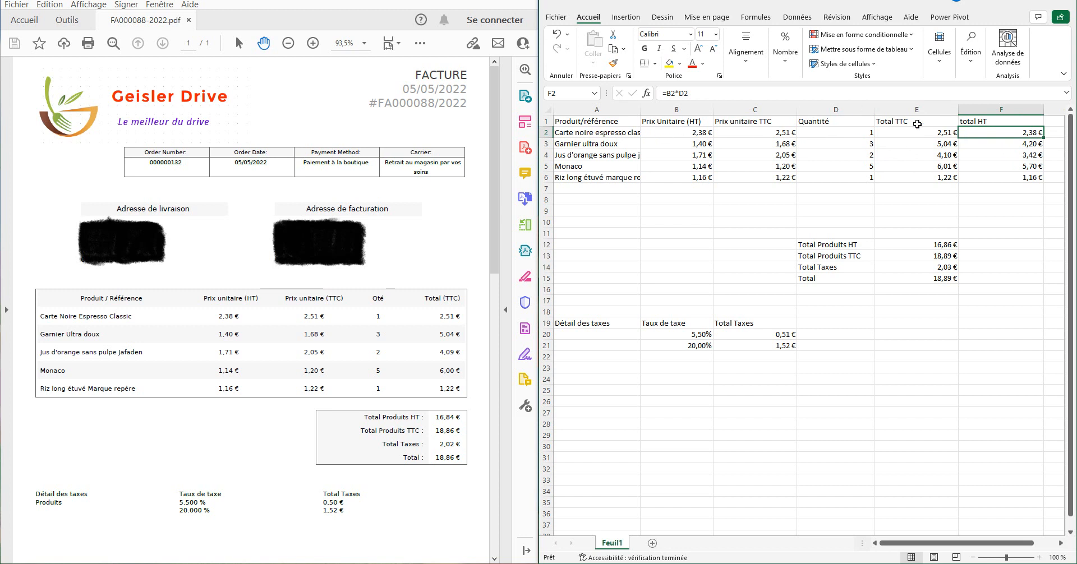
click(898, 247)
click(894, 264)
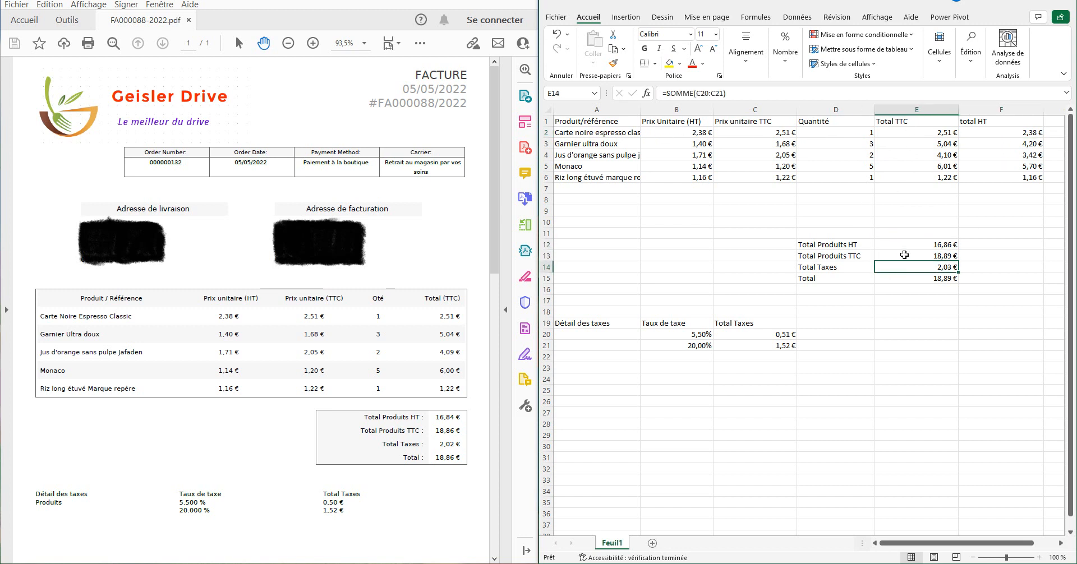